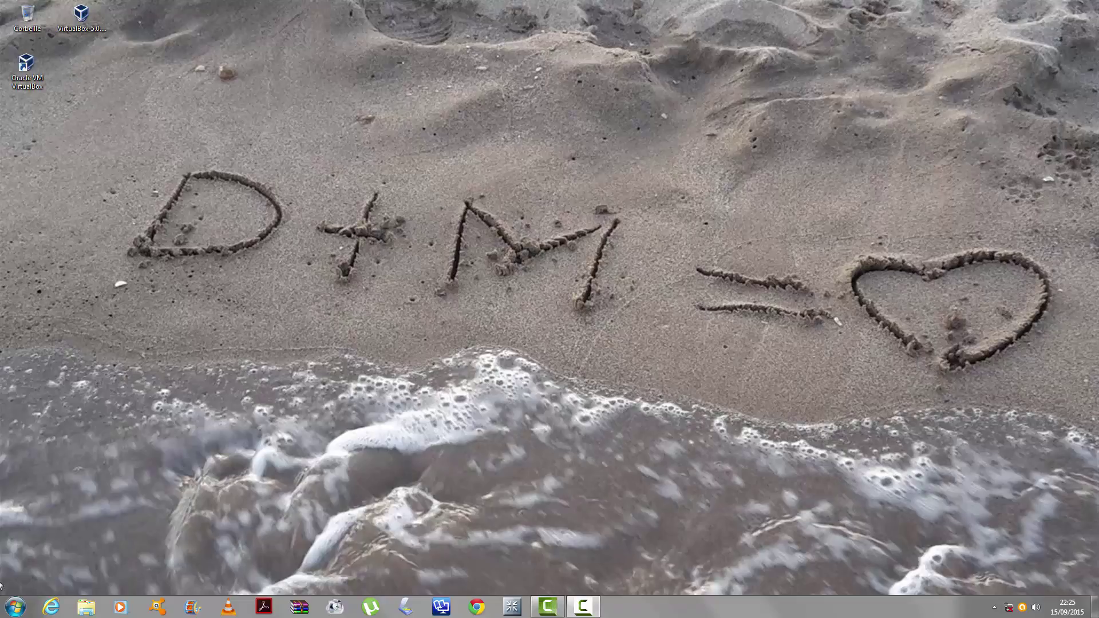
Open the properties of the local disk (C:) from a maximized Computer window
left_click(15, 606)
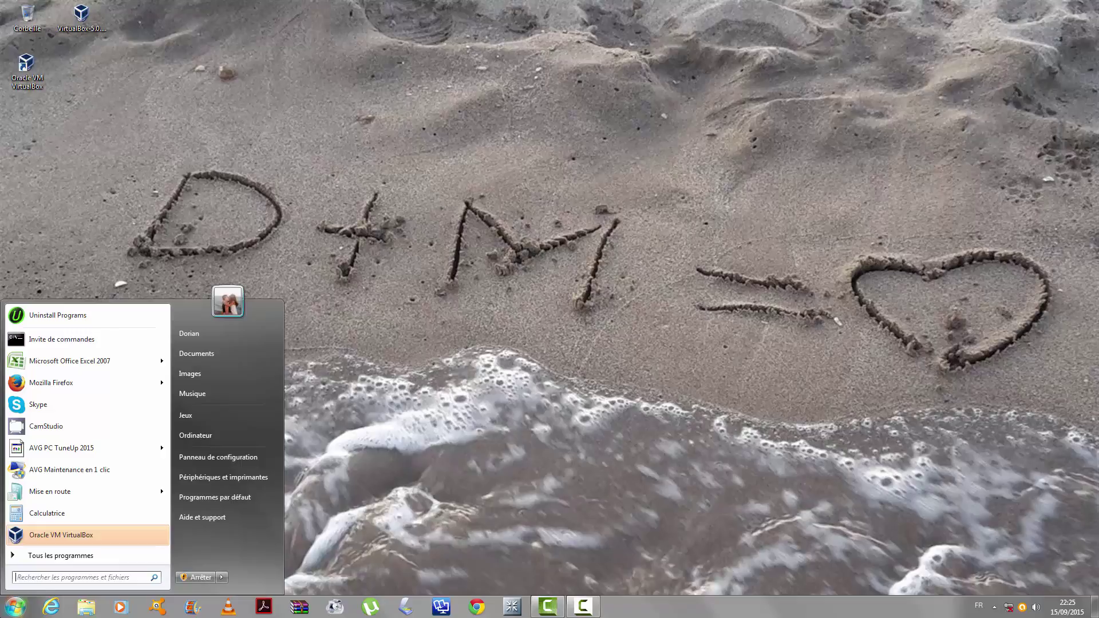
left_click(212, 439)
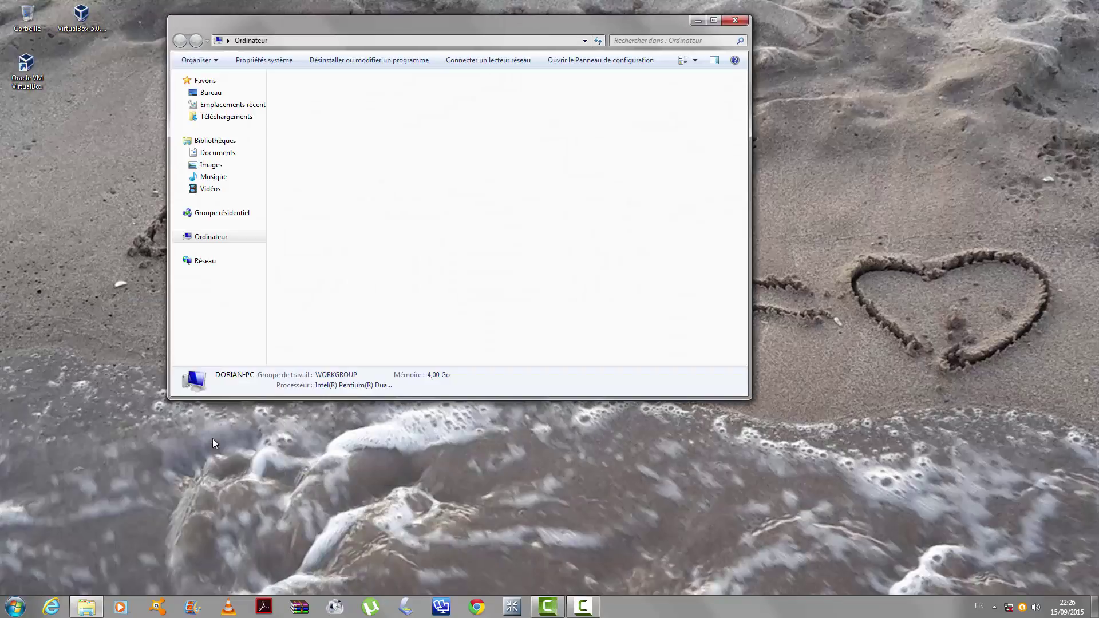
left_click(713, 20)
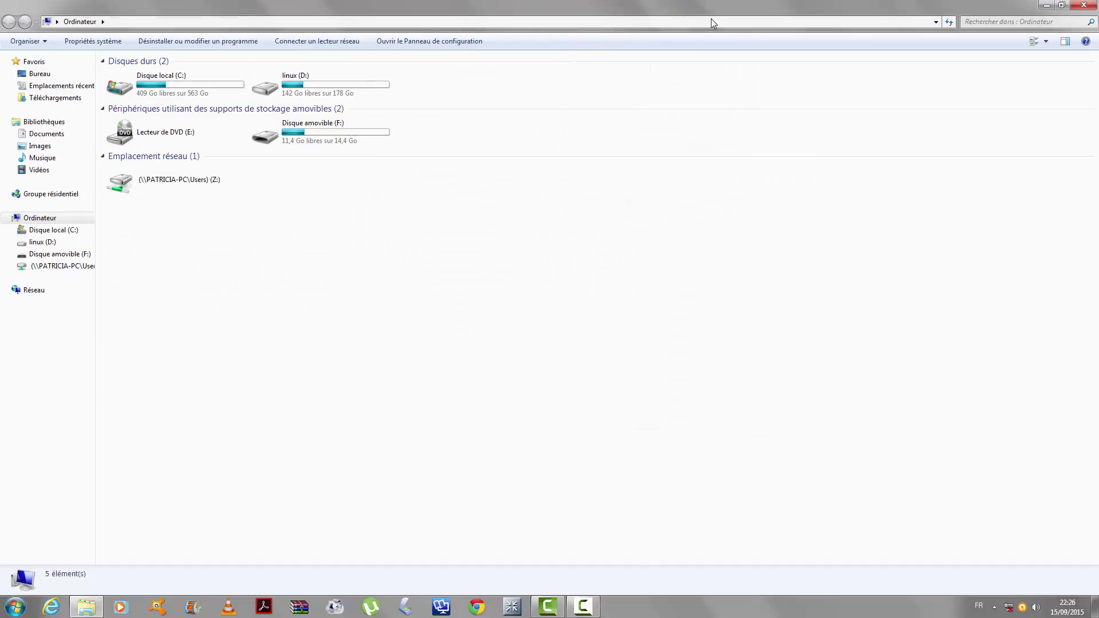
left_click(218, 87)
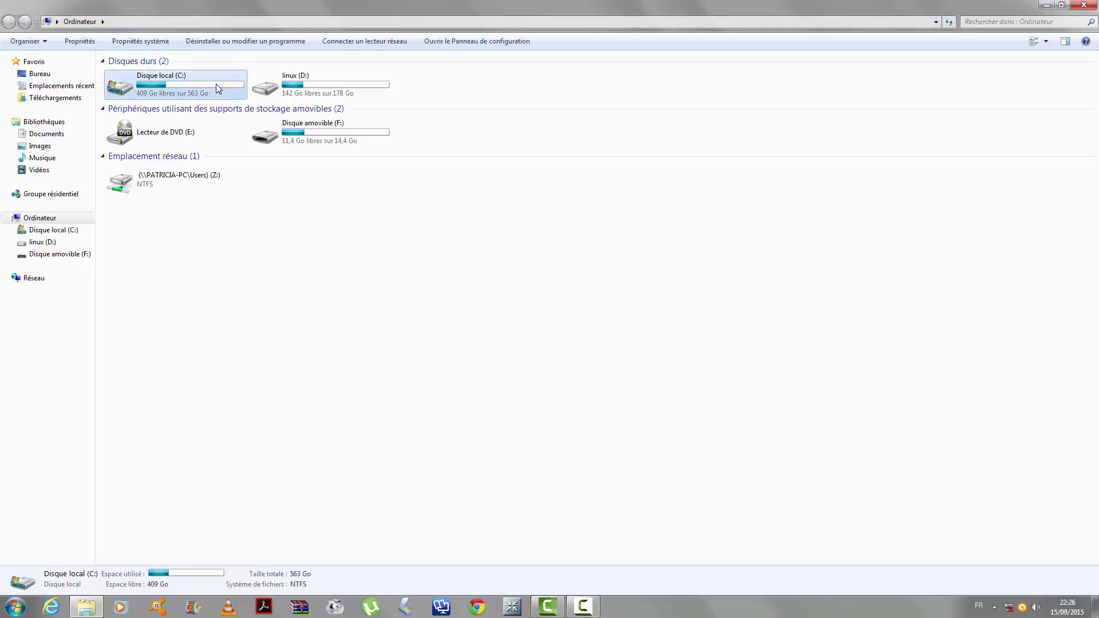
right_click(217, 88)
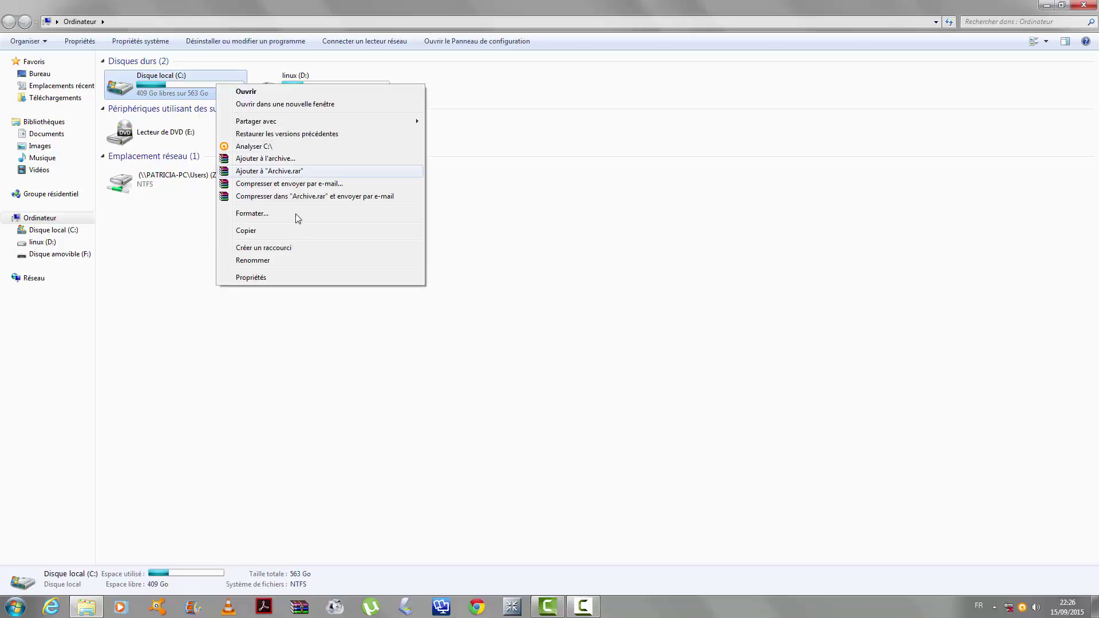
left_click(280, 278)
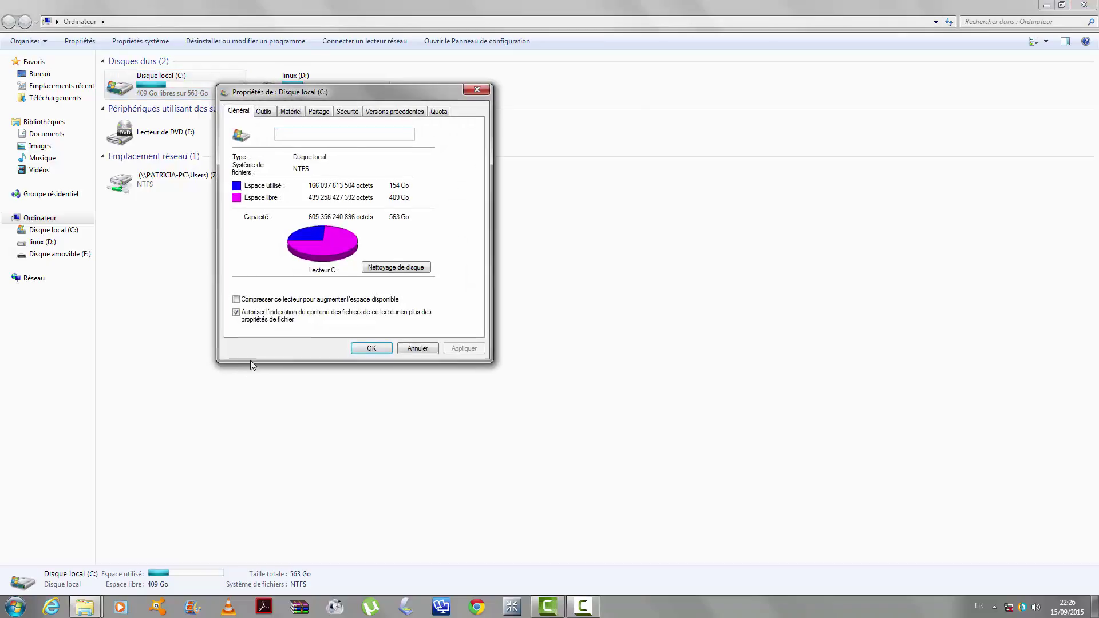
Try defragmenting drive (C:) with Disk Defragmenter, stop the operation and close the defragmenter
left_click(260, 113)
left_click(405, 216)
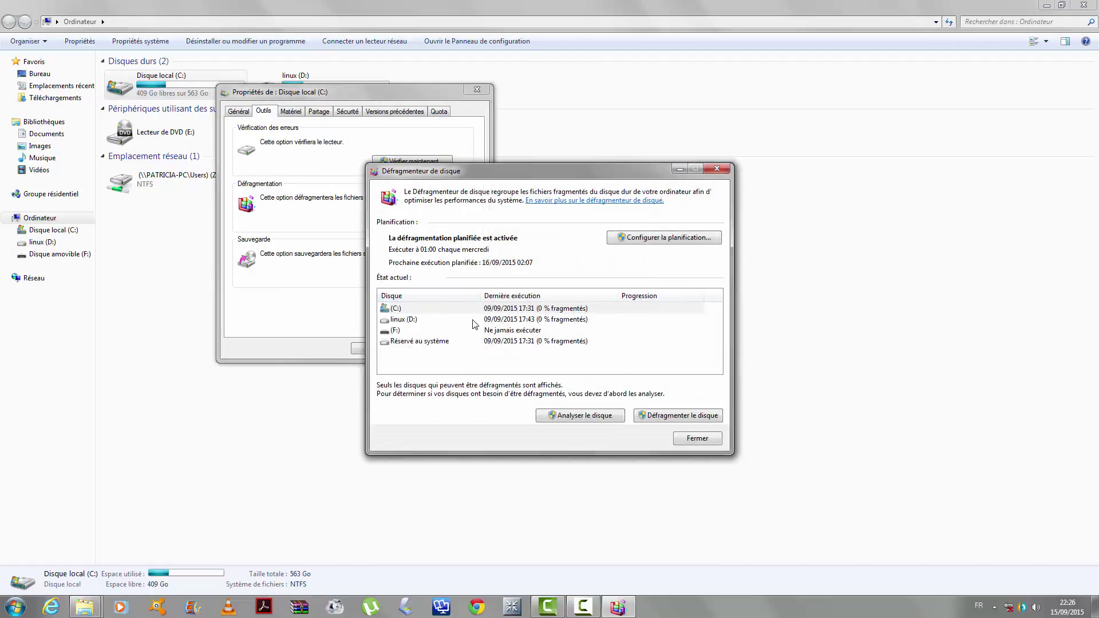
left_click(480, 311)
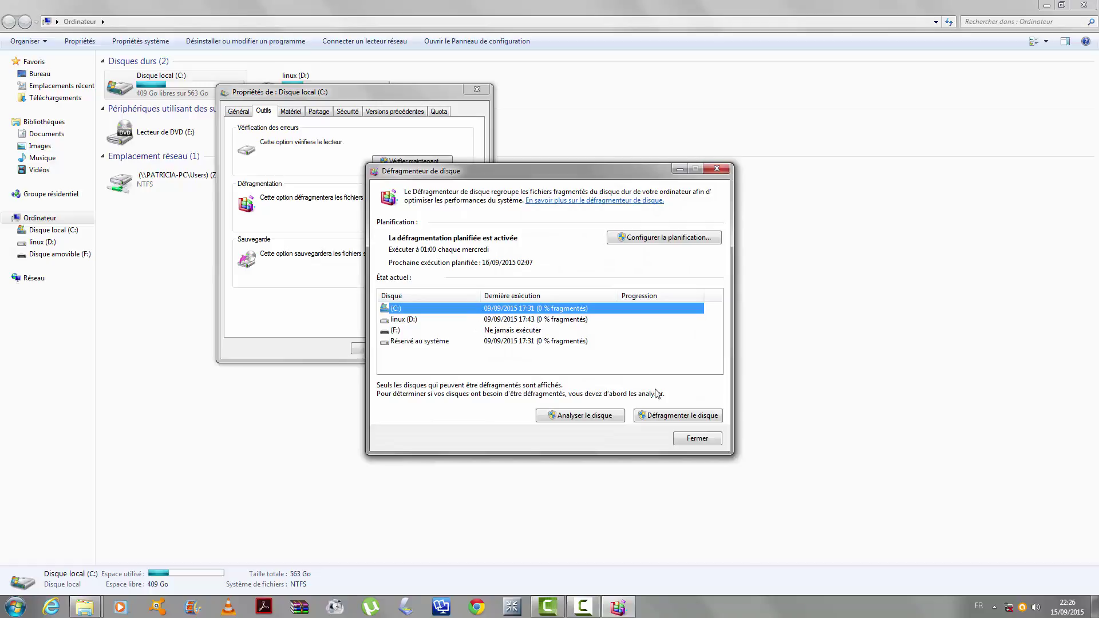
left_click(667, 417)
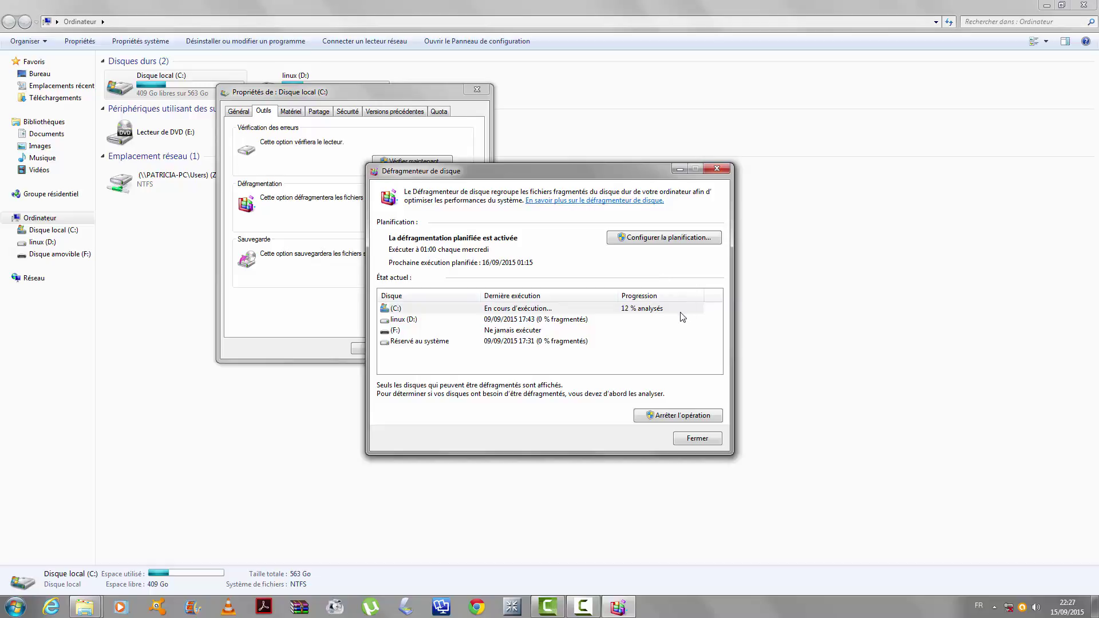
left_click(695, 416)
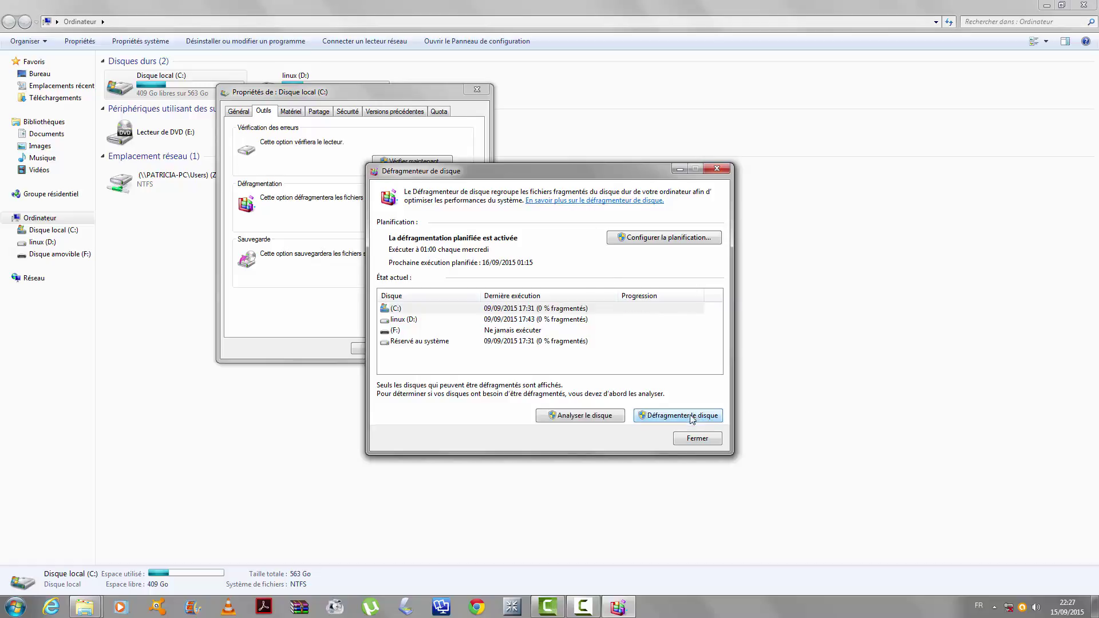
left_click(712, 169)
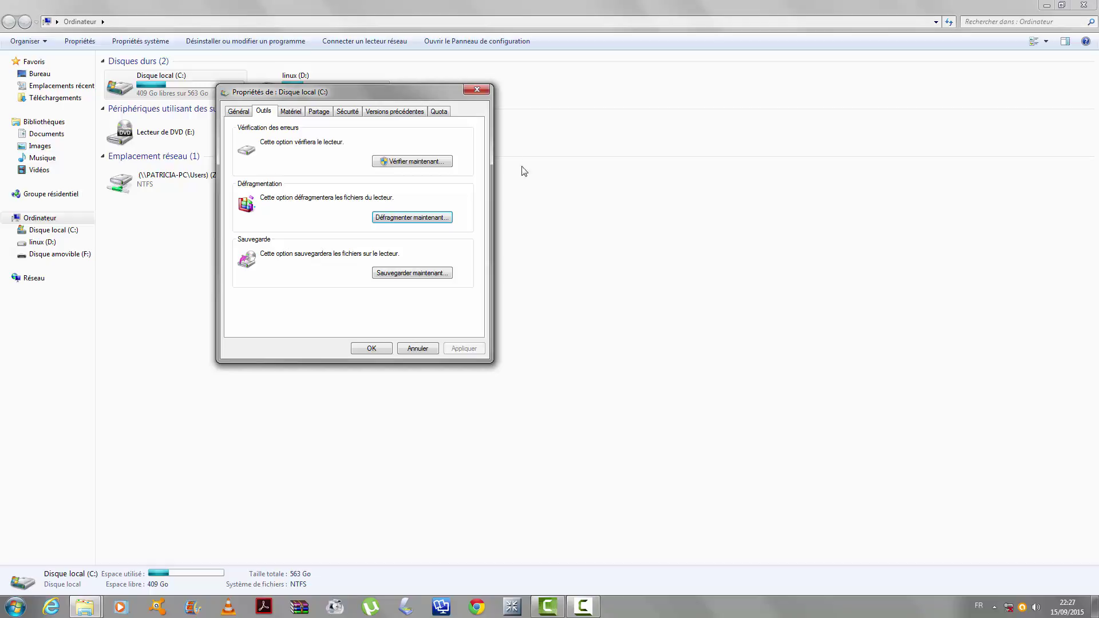
Start Disk Cleanup for drive (C:) from its general properties and minimize the Computer window
left_click(240, 112)
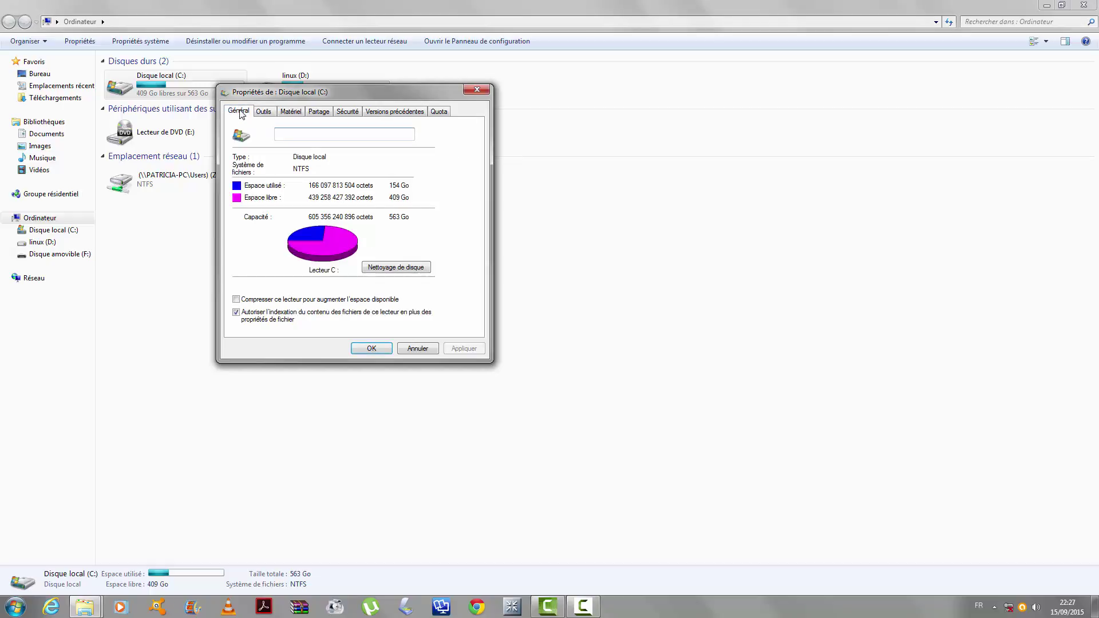
left_click(375, 268)
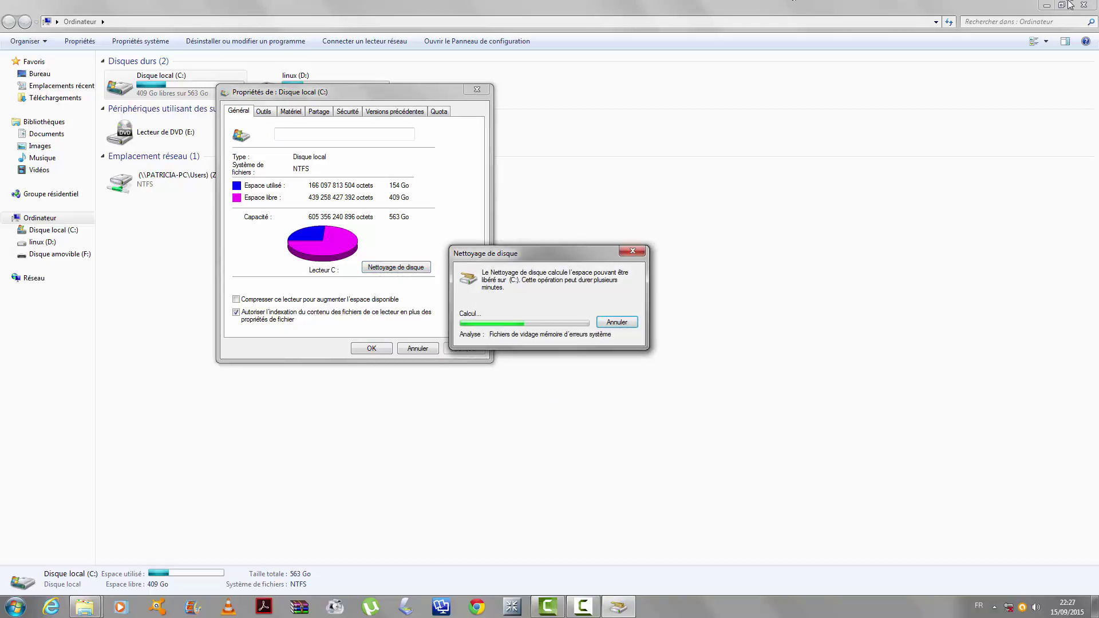
left_click(1050, 5)
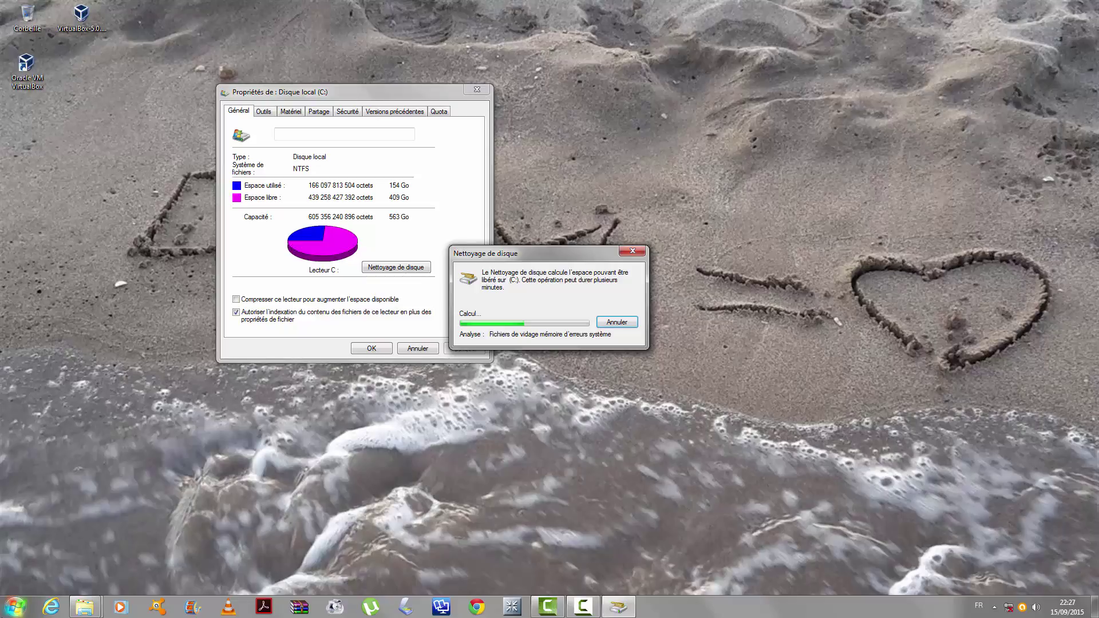
Open a new maximized Computer window and select the local disk (C:) to view its storage
left_click(16, 606)
left_click(183, 335)
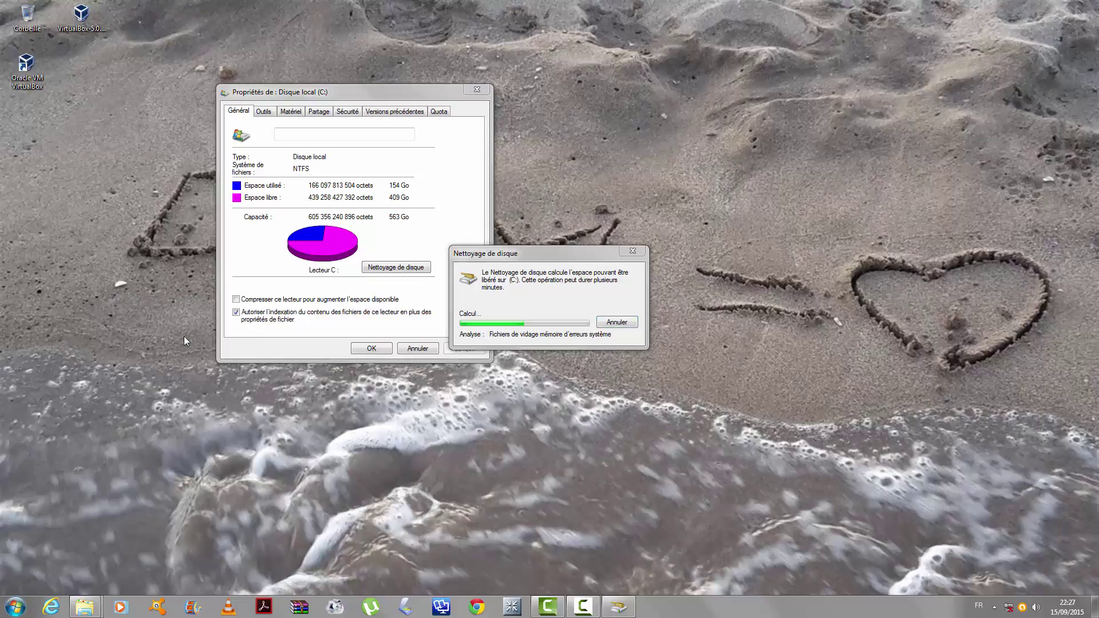
left_click(225, 252)
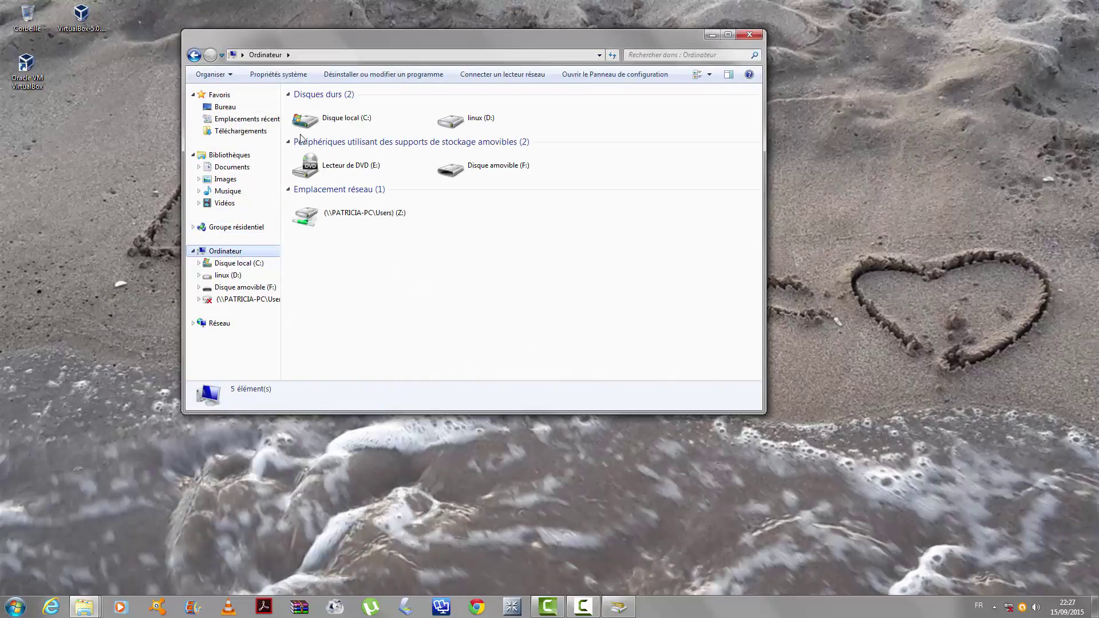
left_click(352, 120)
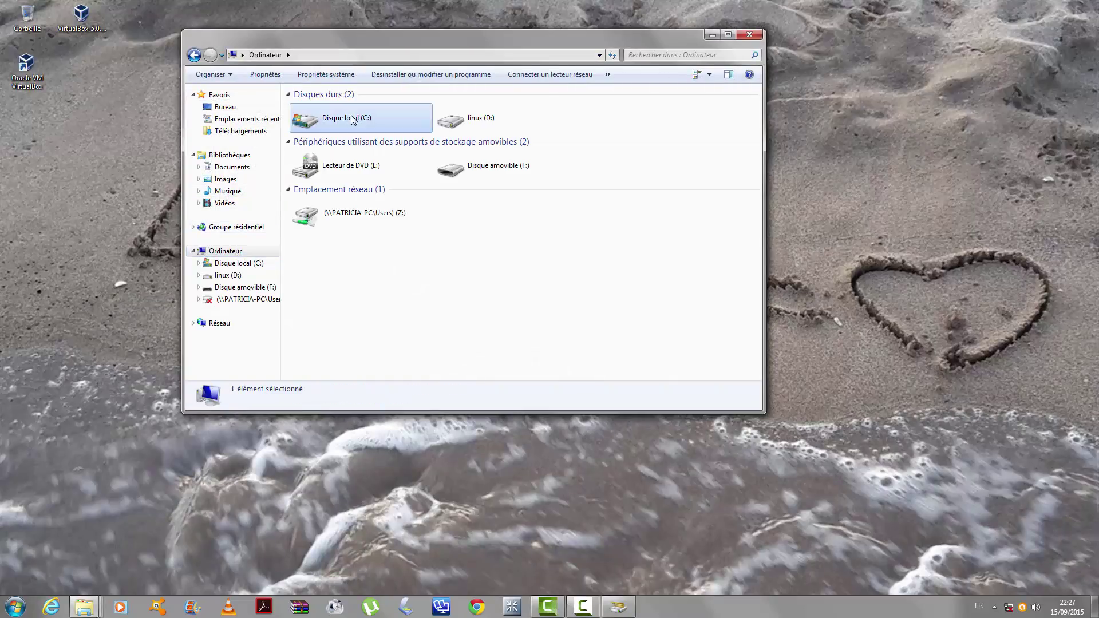
left_click(724, 33)
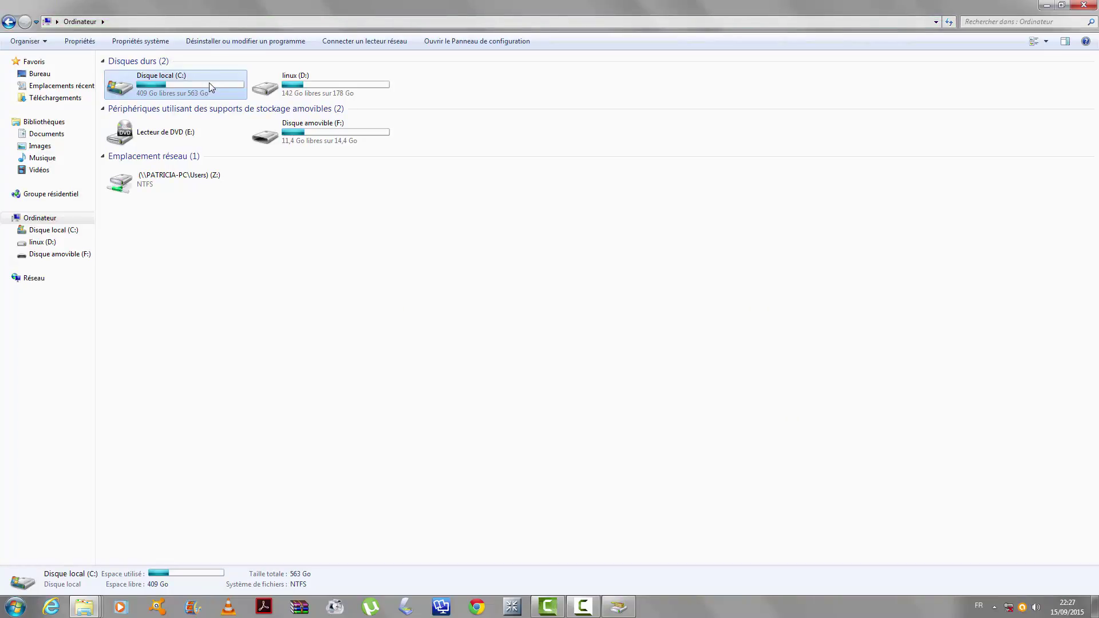
Browse the Vampire Diaries folder in the Videos library and select all its season folders
left_click(65, 135)
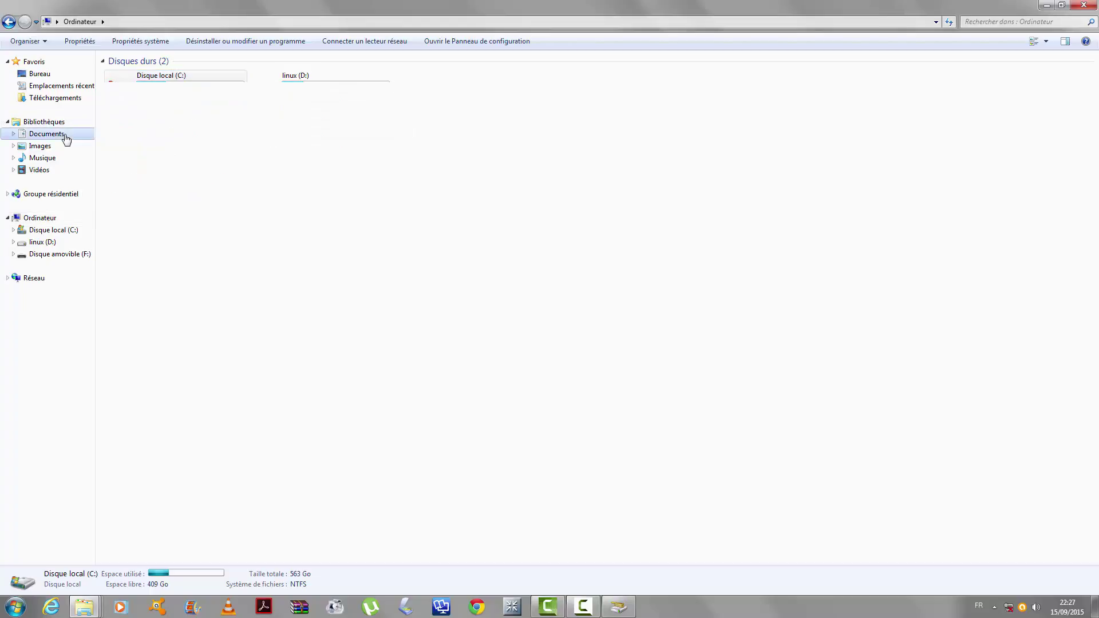
left_click(54, 171)
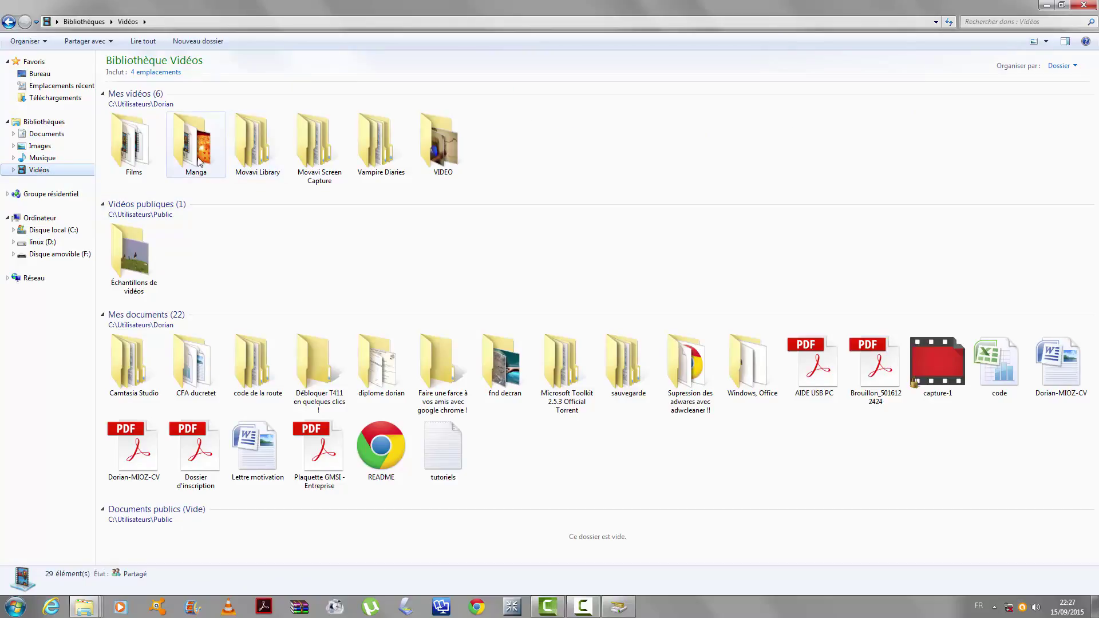
double_click(392, 159)
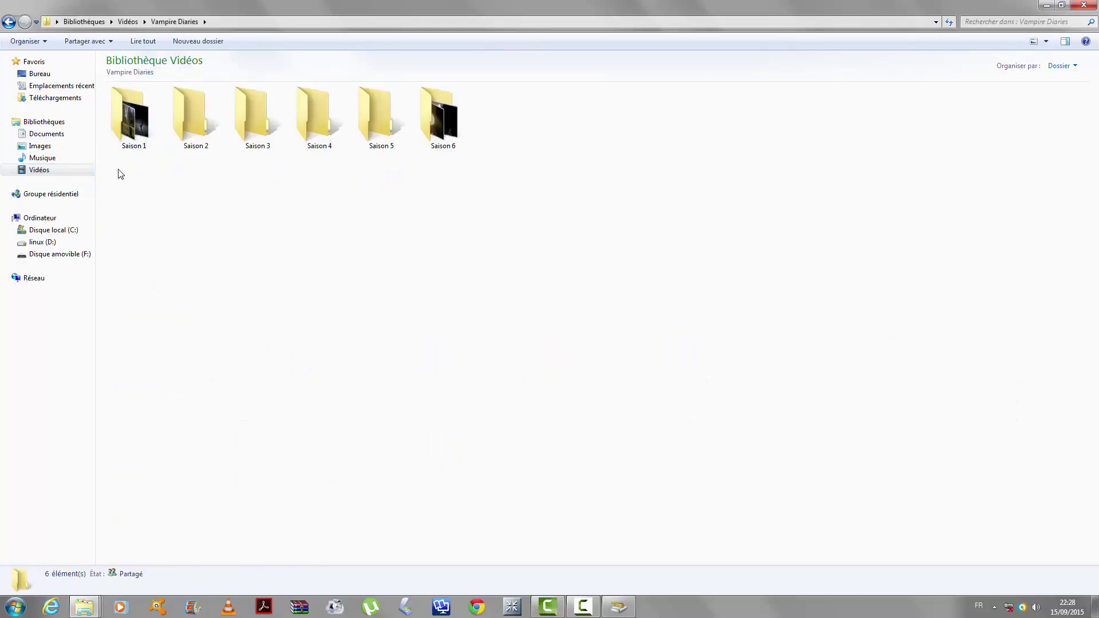
left_click_drag(118, 170, 500, 124)
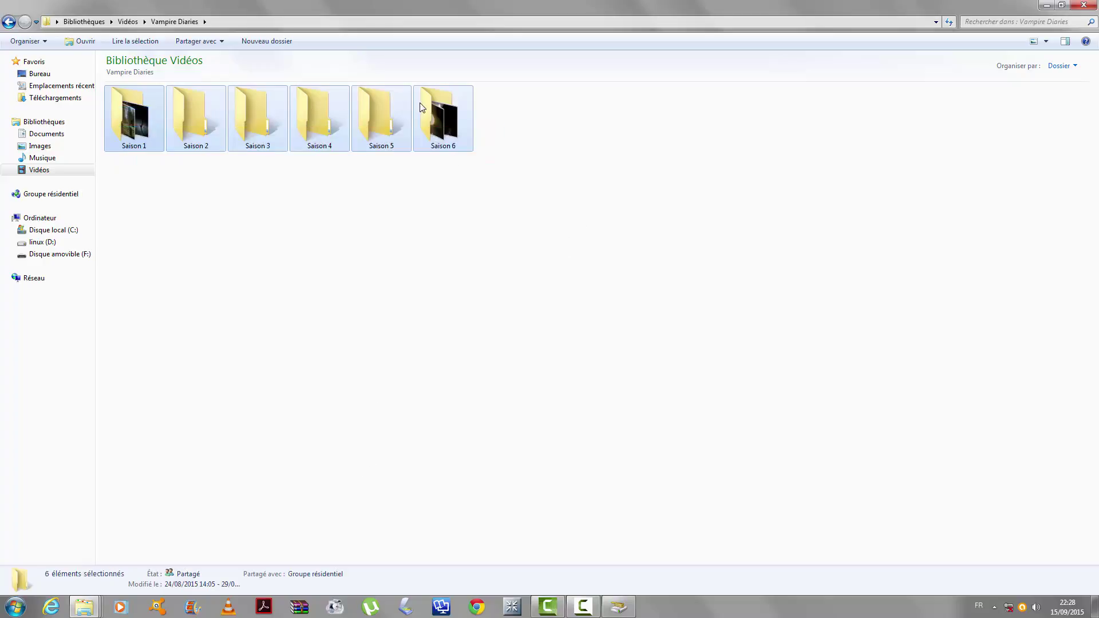
Look through the "Windows, Office" folder in the Documents library, and minimize the window
left_click(54, 169)
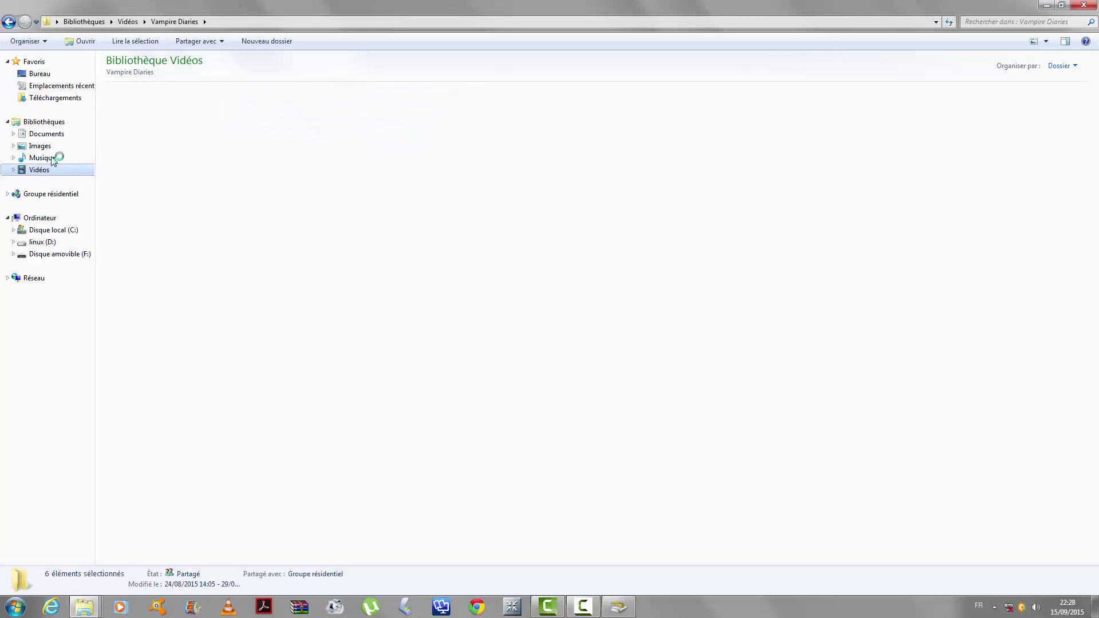
key("Up")
key("Up")
key("Up")
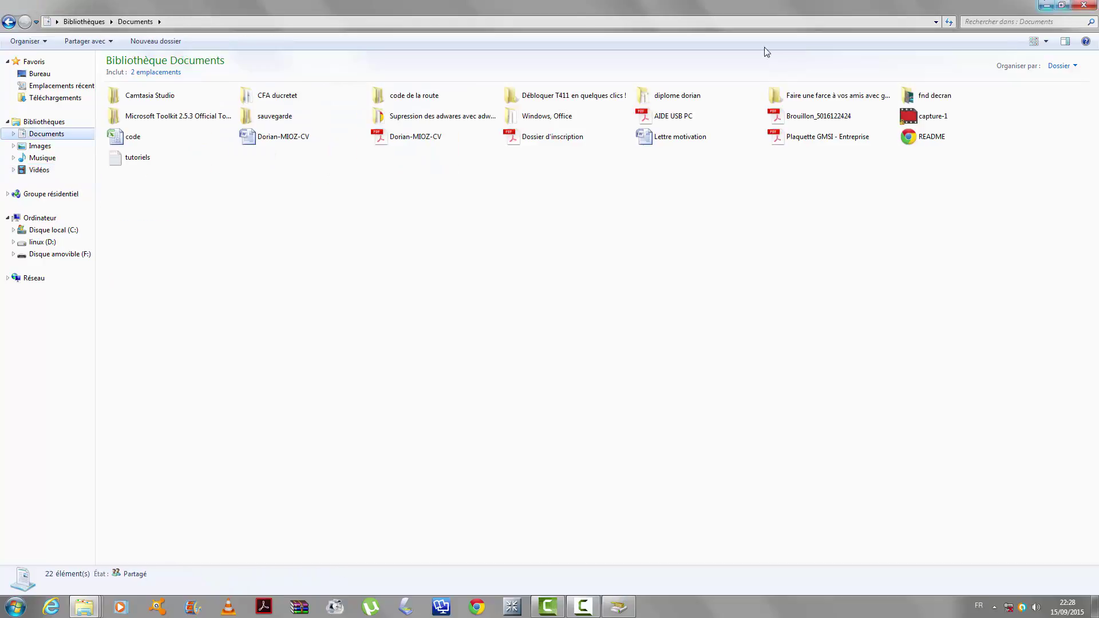
double_click(542, 118)
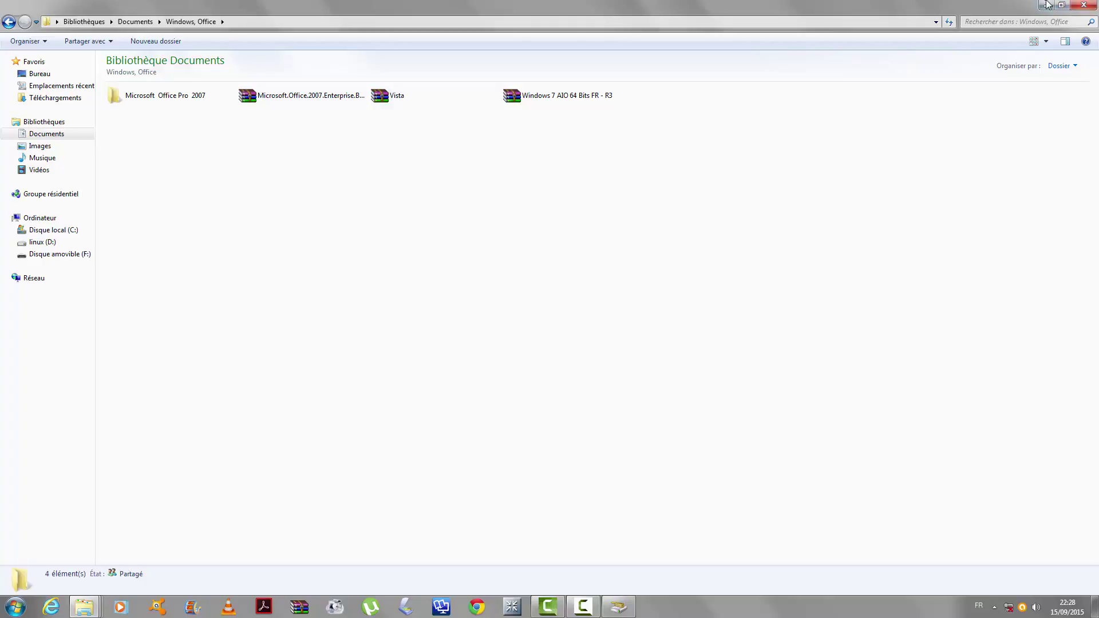
left_click(1047, 5)
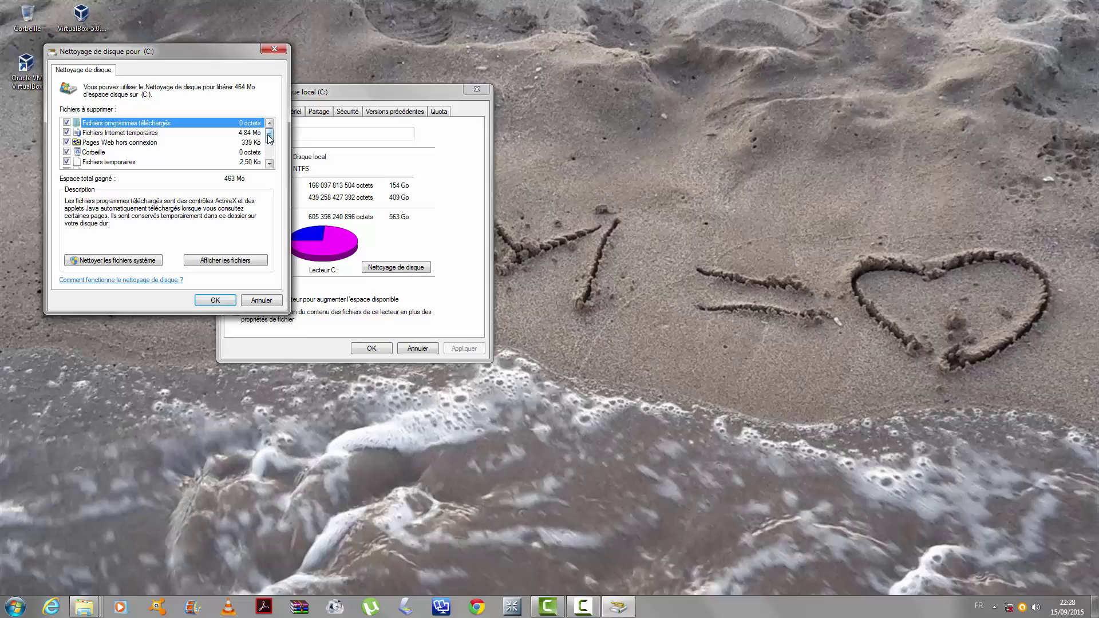
Review the Disk Cleanup list of files to delete on (C:) and start the scan including system files
left_click_drag(270, 136, 270, 154)
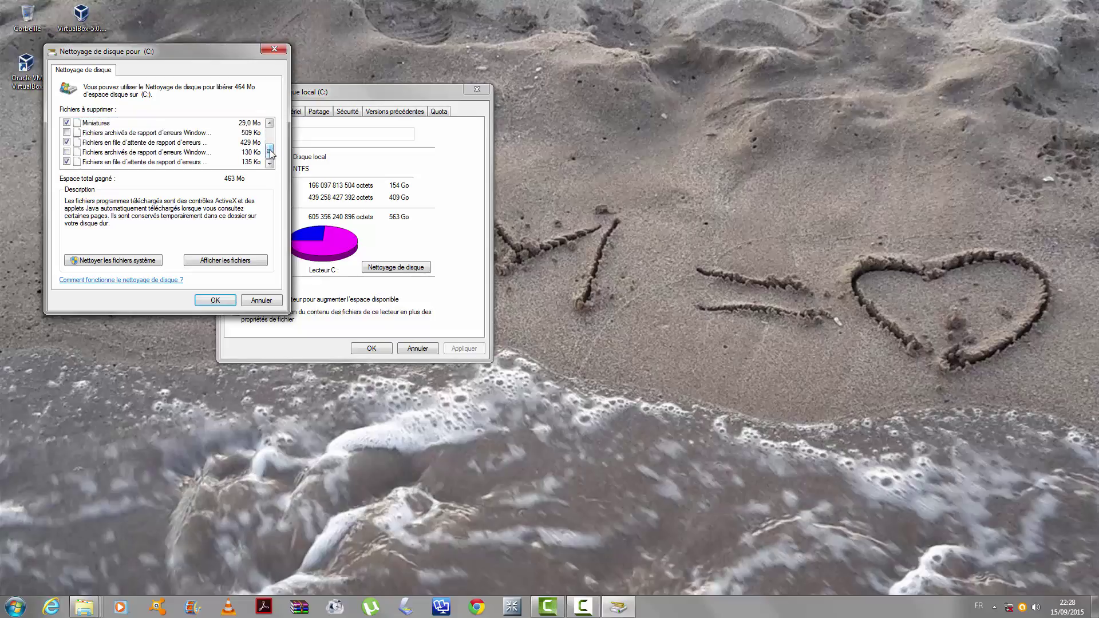
left_click(125, 258)
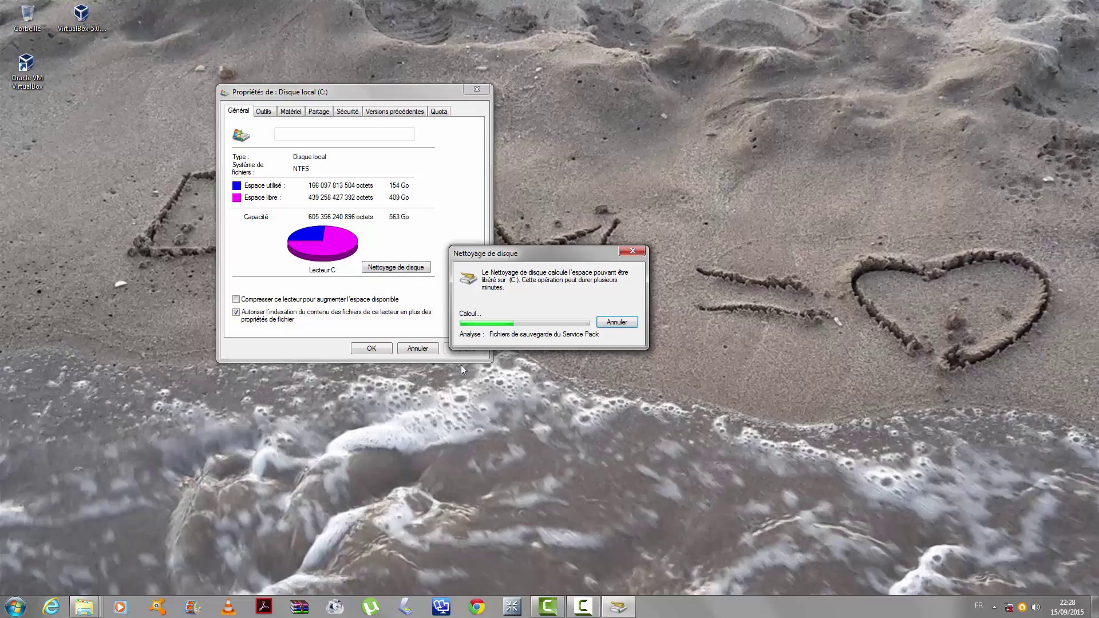
left_click(994, 607)
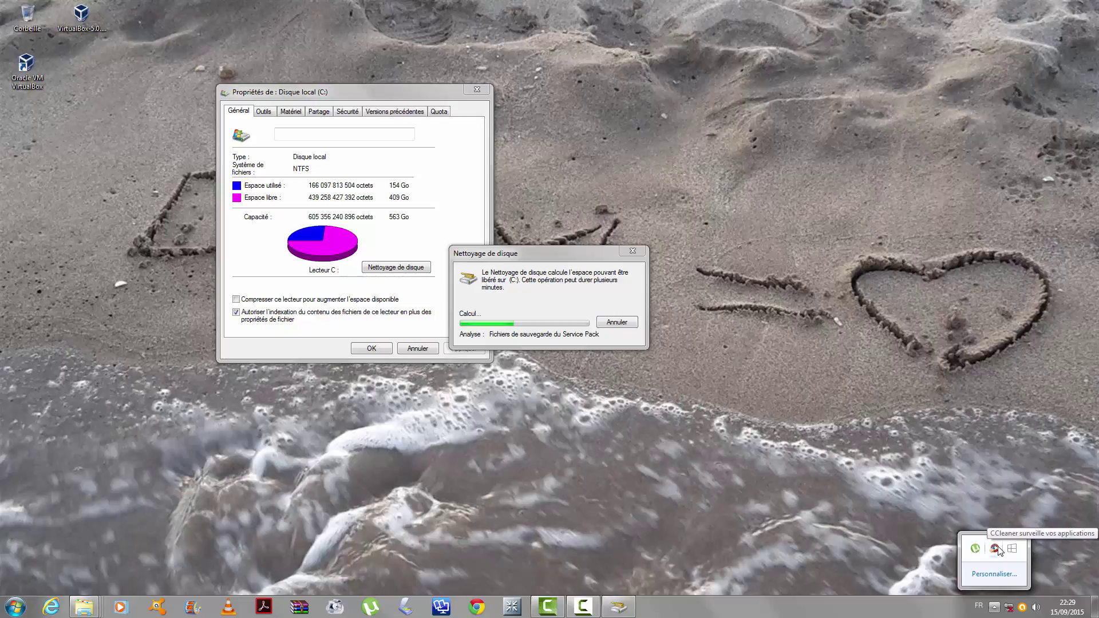
left_click(939, 464)
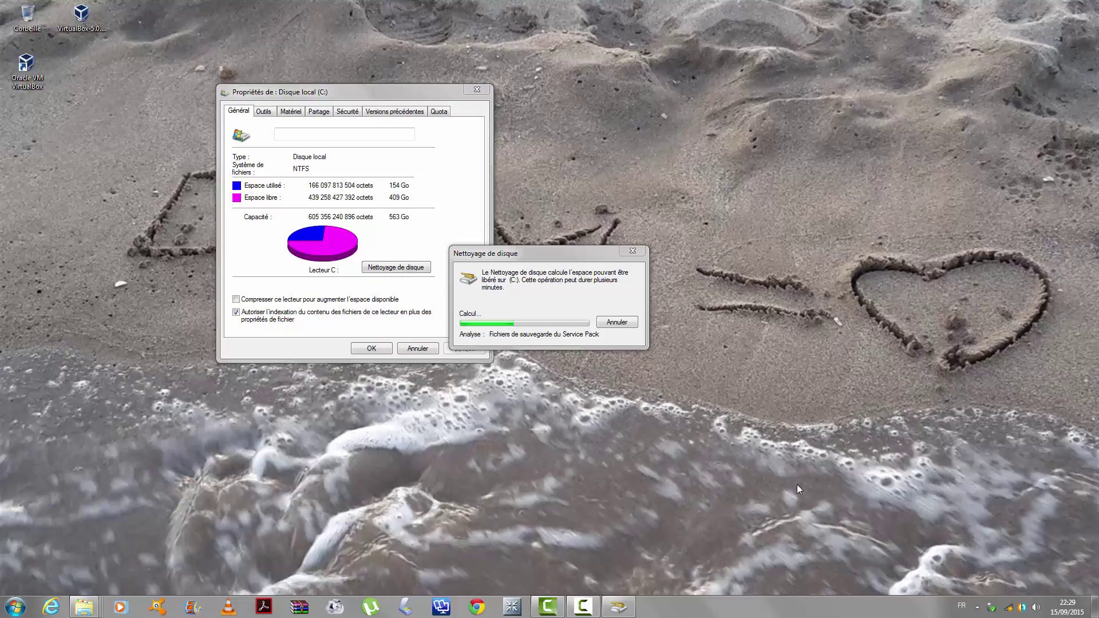
left_click(586, 611)
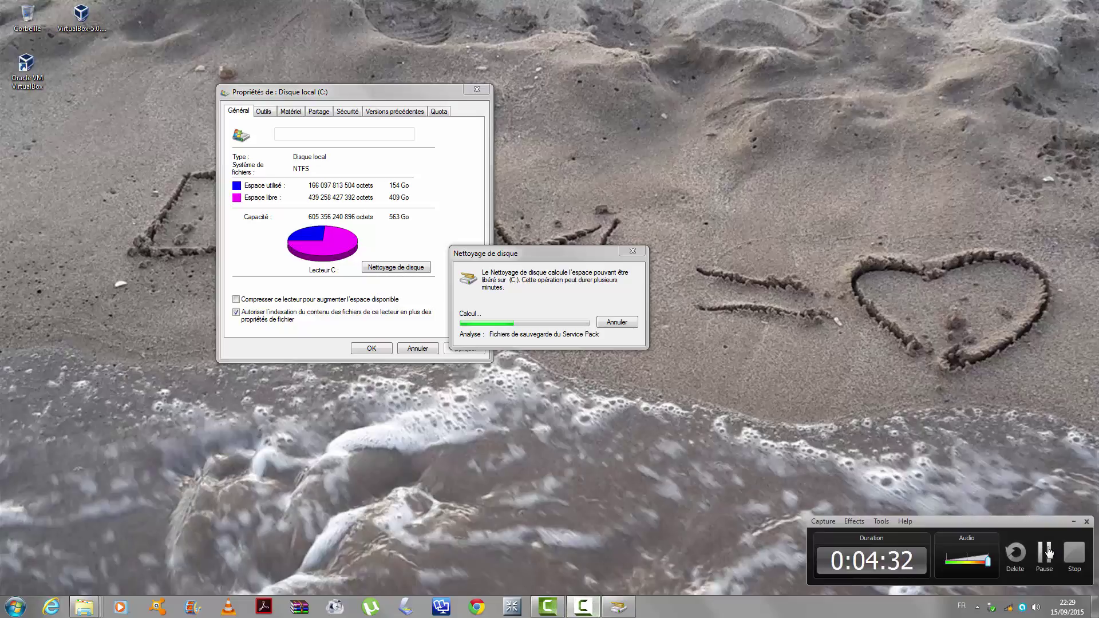
left_click(1044, 554)
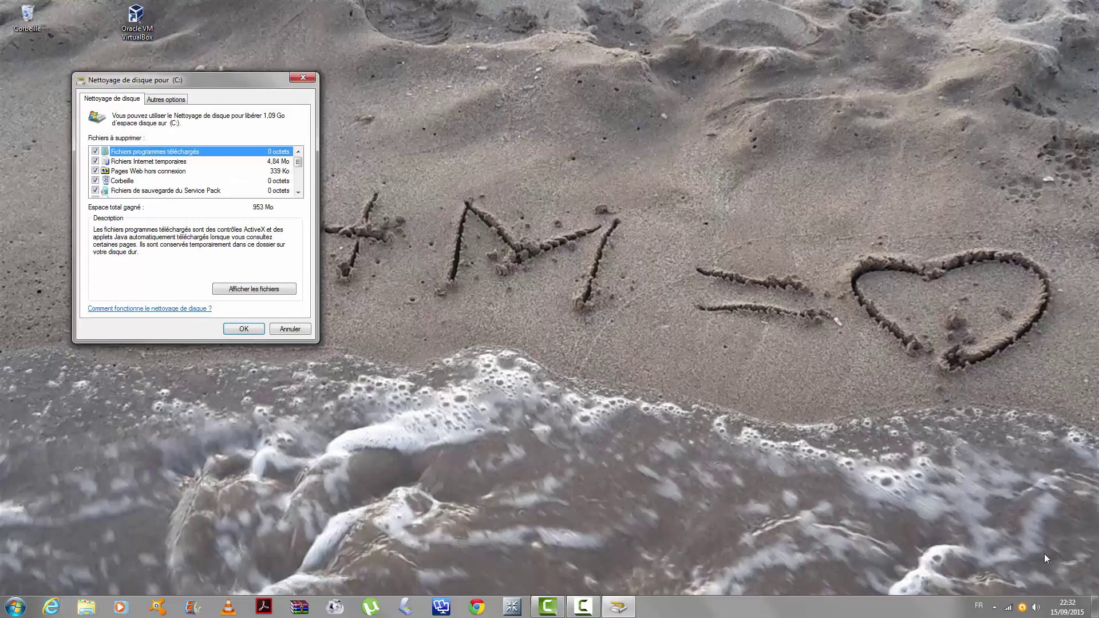
left_click(590, 607)
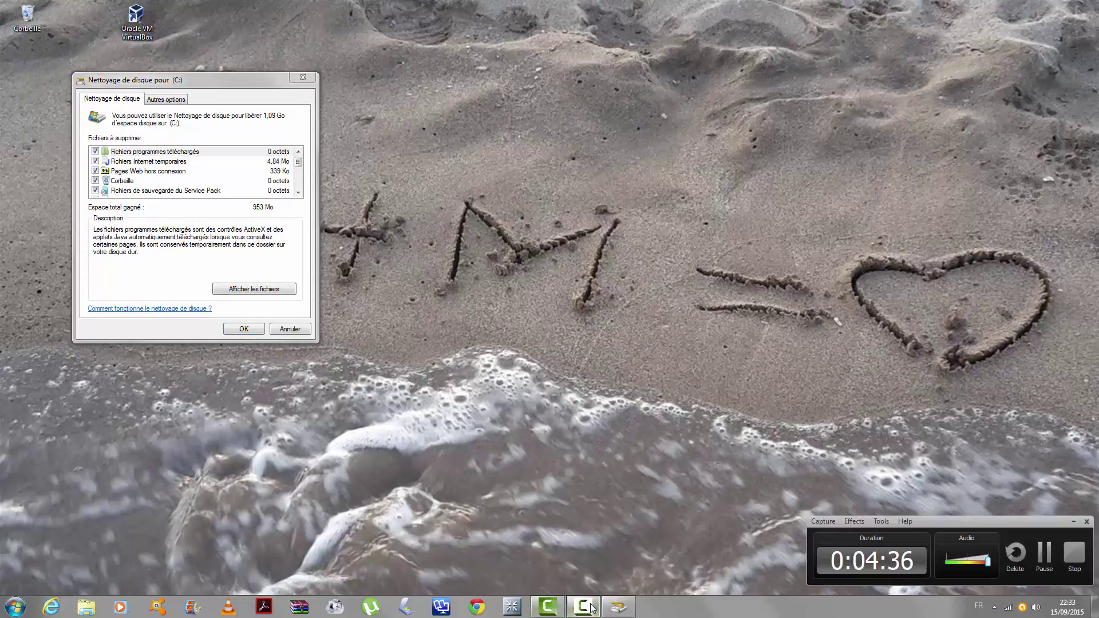
left_click(1074, 521)
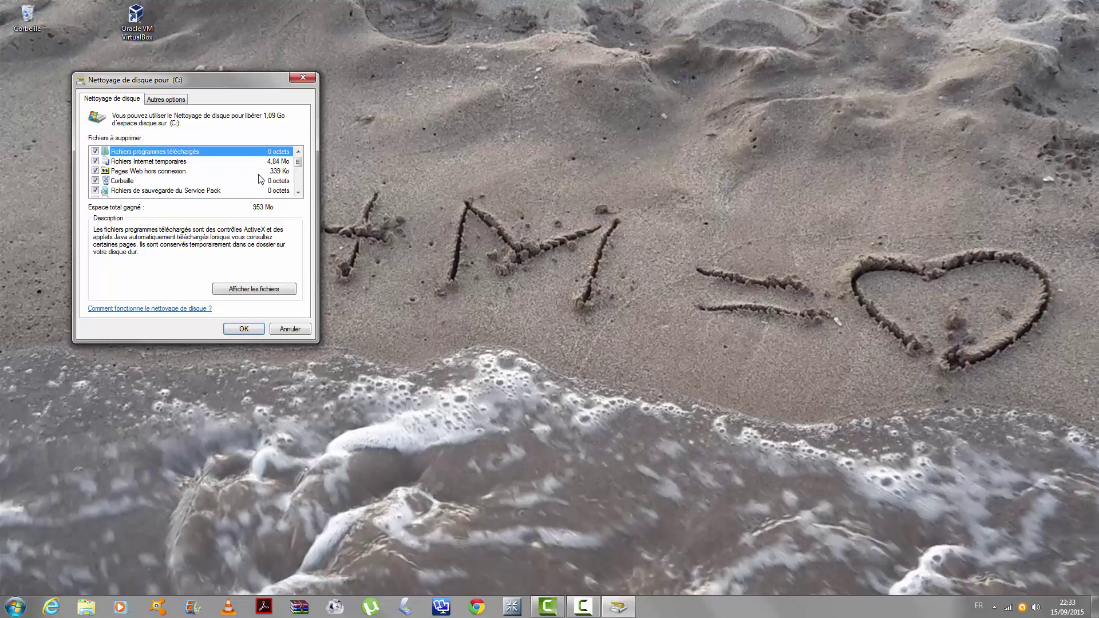
View the contents of the downloaded program files category from the Disk Cleanup list
left_click(254, 288)
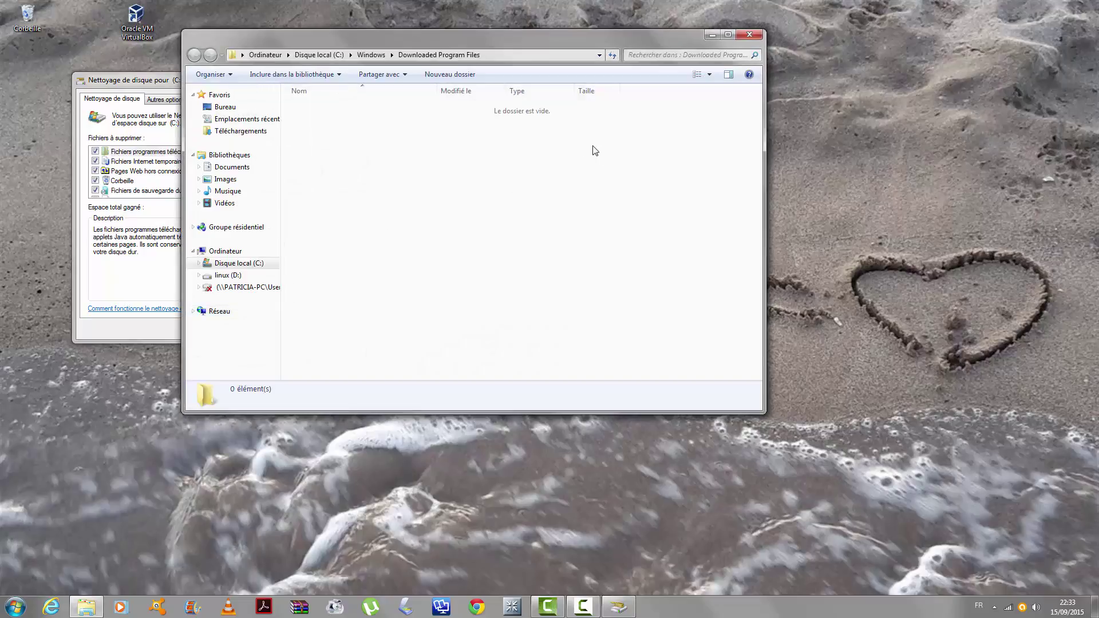
Close the downloaded program files folder, run Disk Cleanup on (C:) with permanent deletion of the checked files, and move its progress window aside
left_click(747, 36)
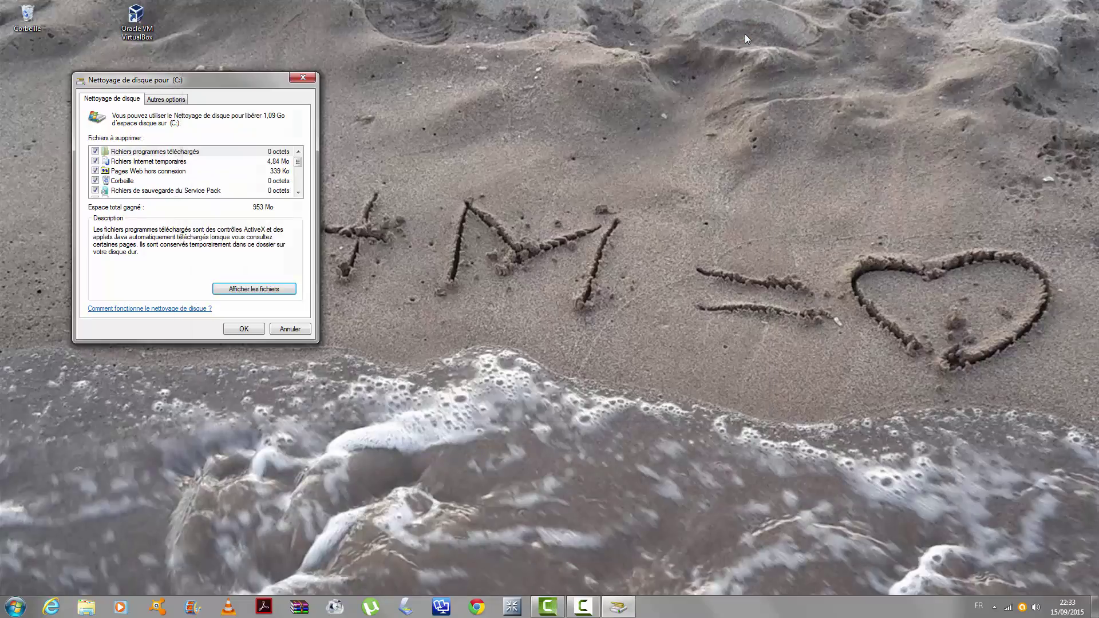
left_click(240, 330)
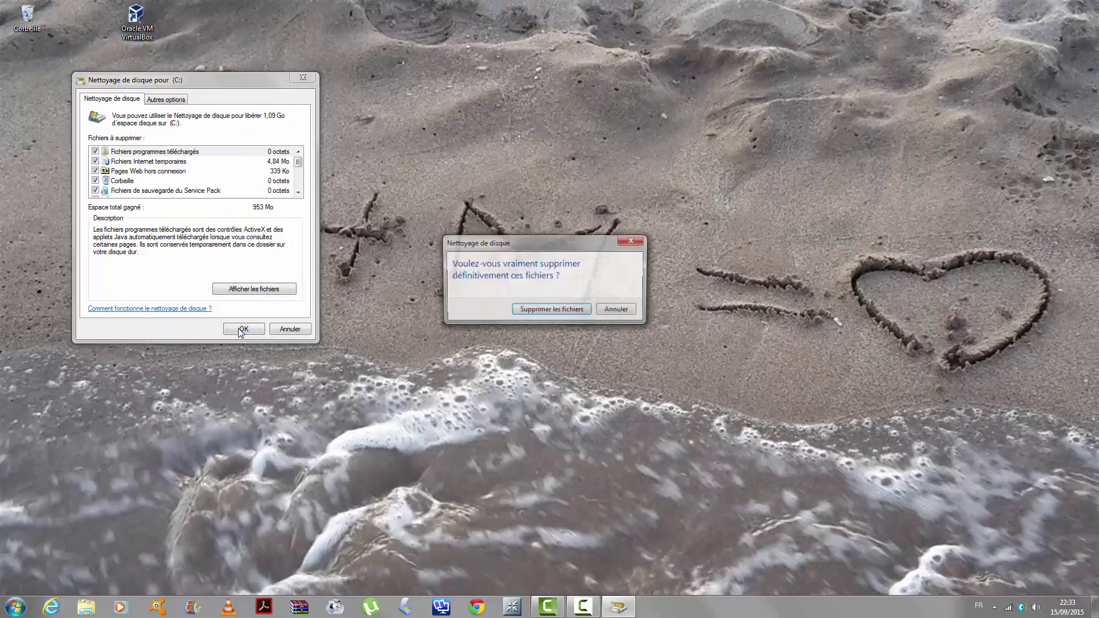
left_click(533, 311)
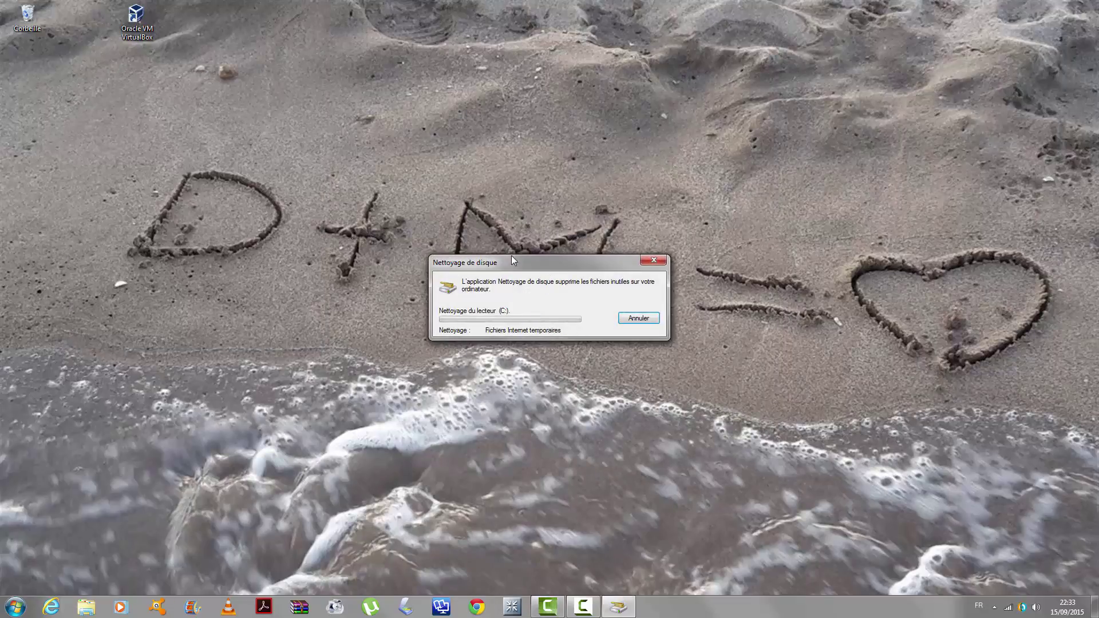
left_click_drag(547, 263, 169, 136)
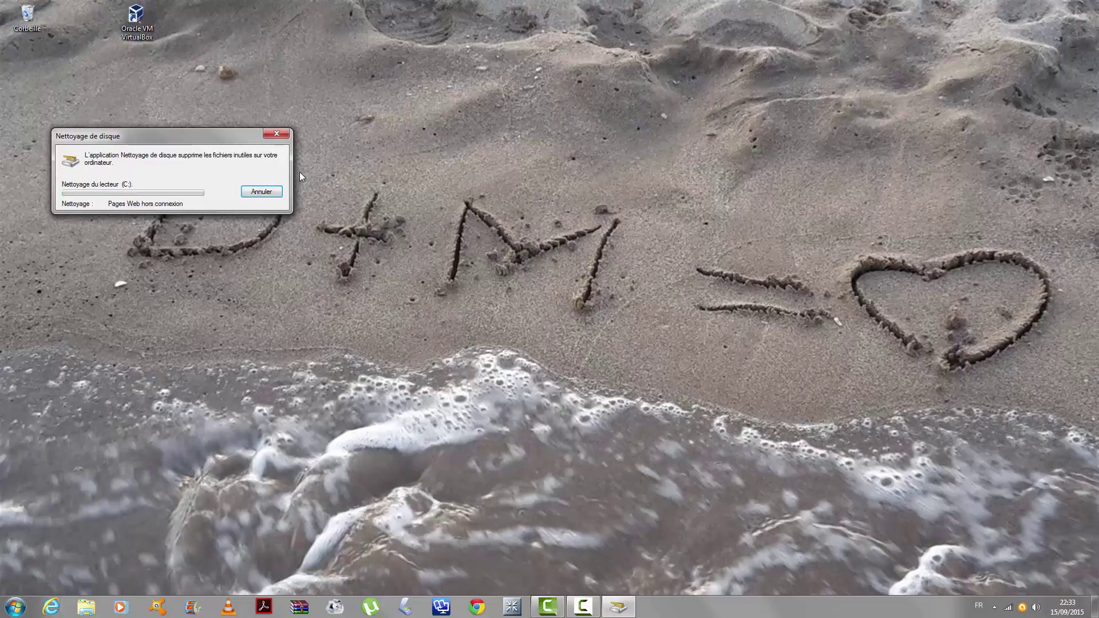
Switch to CCleaner, run its cleaner with the preset Windows and application items, and look through the list of cleaned categories
left_click(996, 608)
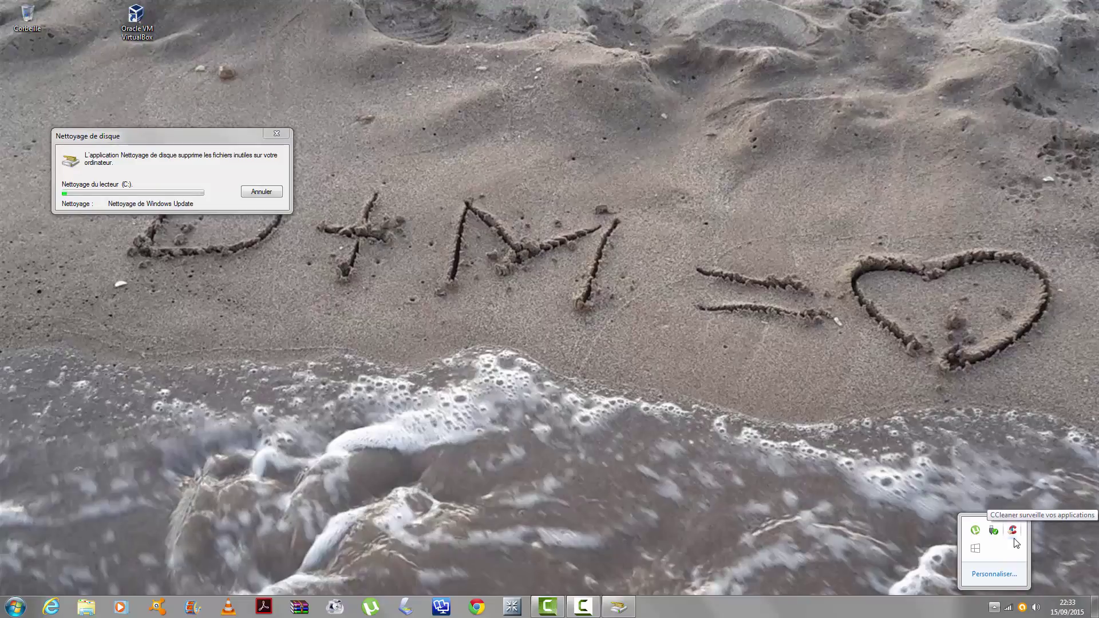
double_click(1014, 538)
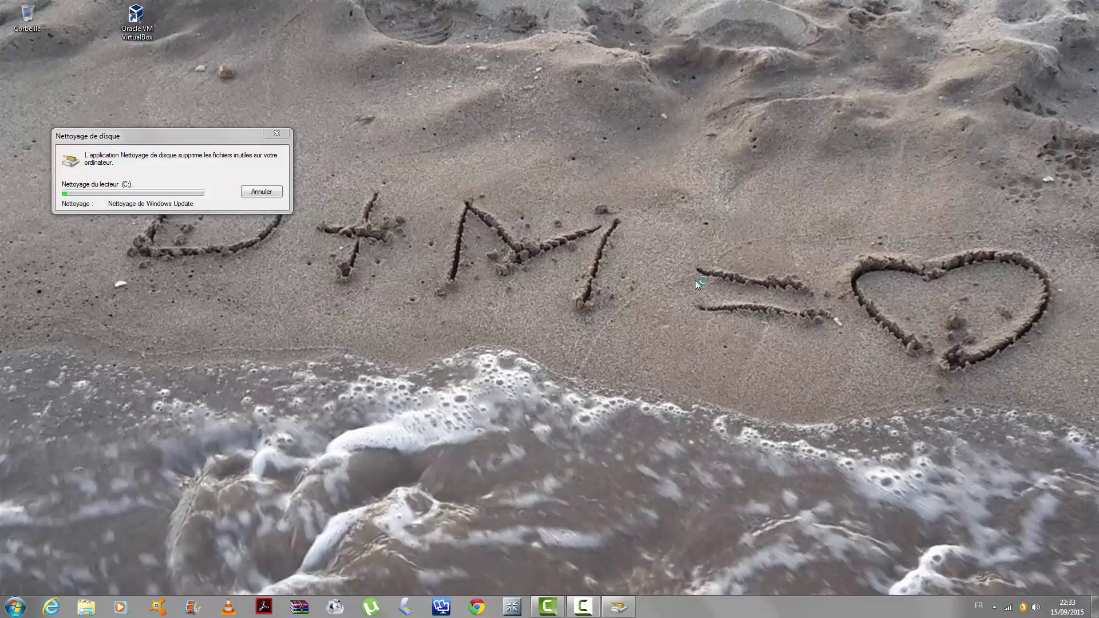
left_click_drag(109, 138, 47, 88)
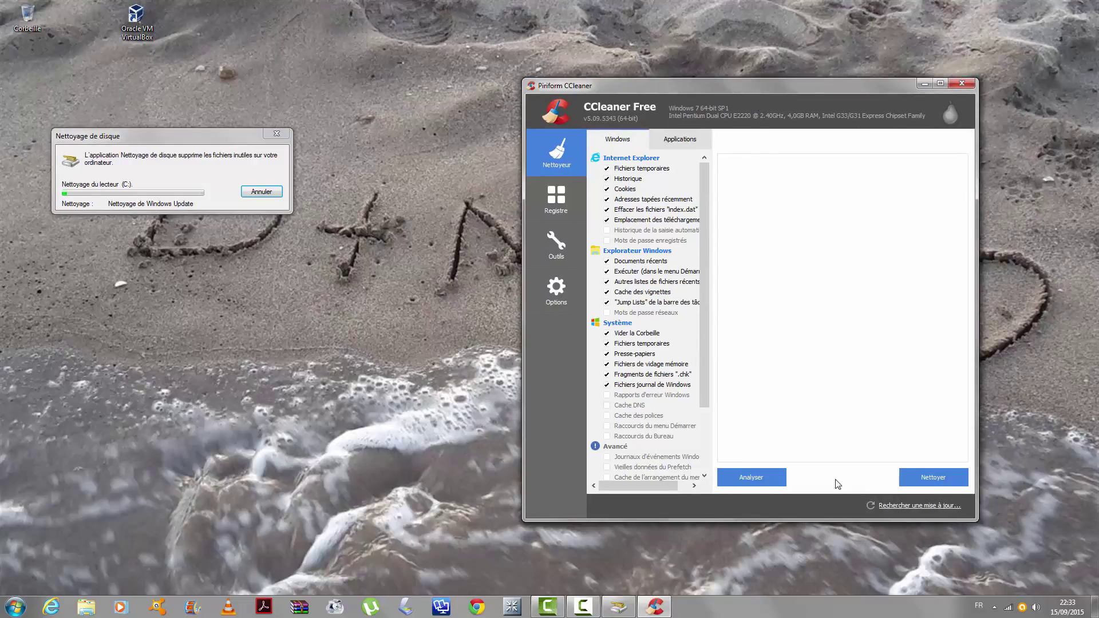
left_click(912, 479)
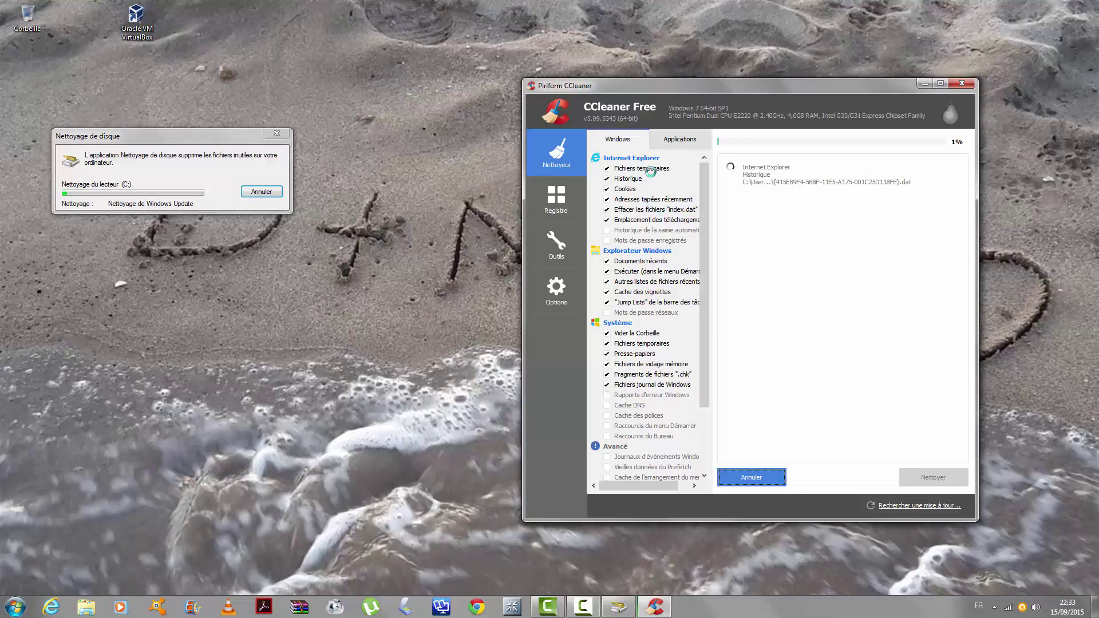
scroll(652, 182, "down", 2)
scroll(653, 189, "up", 2)
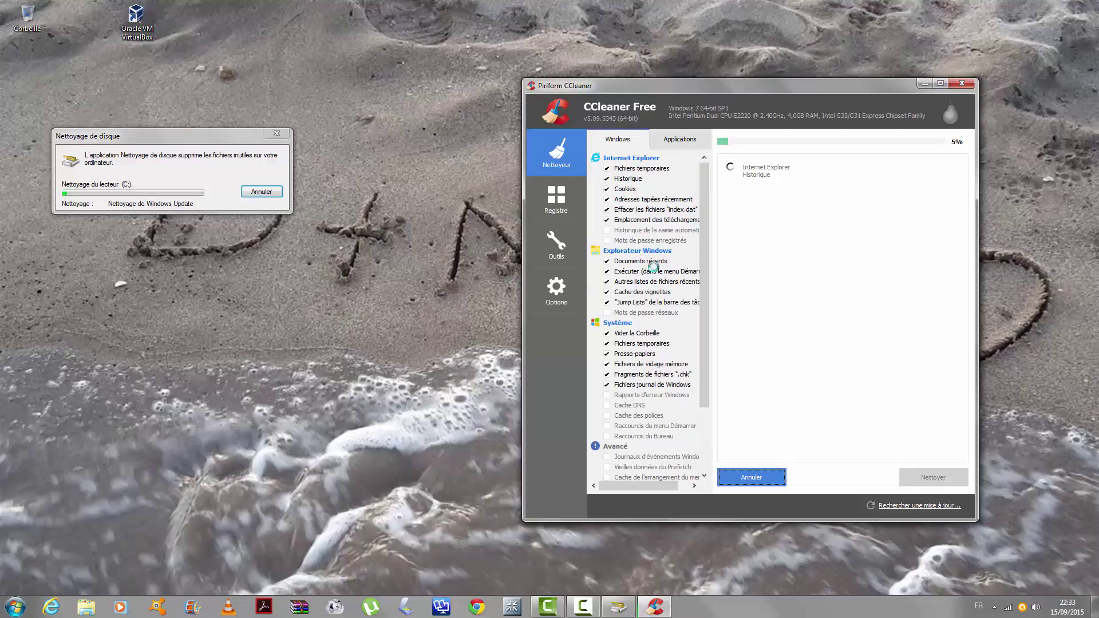
scroll(657, 299, "down", 2)
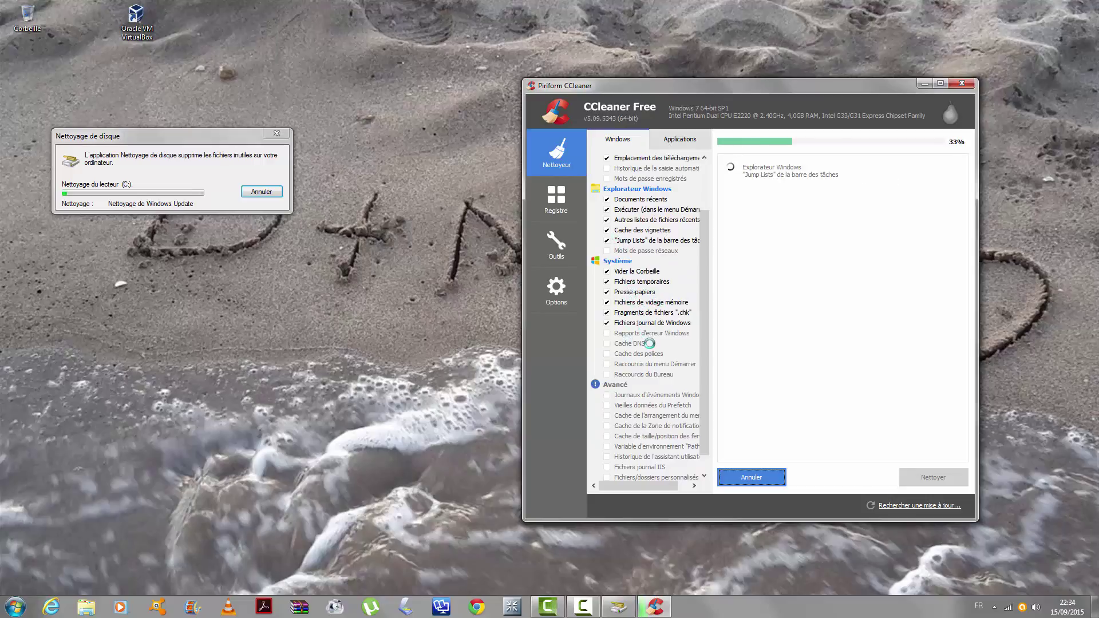
scroll(654, 340, "down", 1)
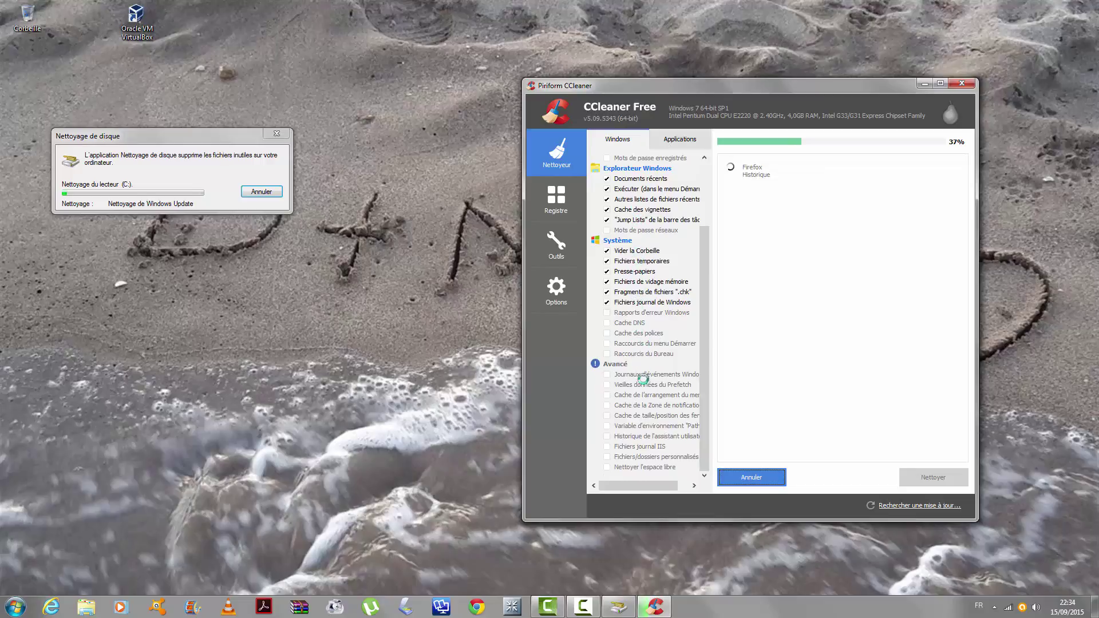
mouse_move(640, 486)
left_mouse_down()
mouse_move(666, 488)
mouse_move(644, 485)
left_mouse_up()
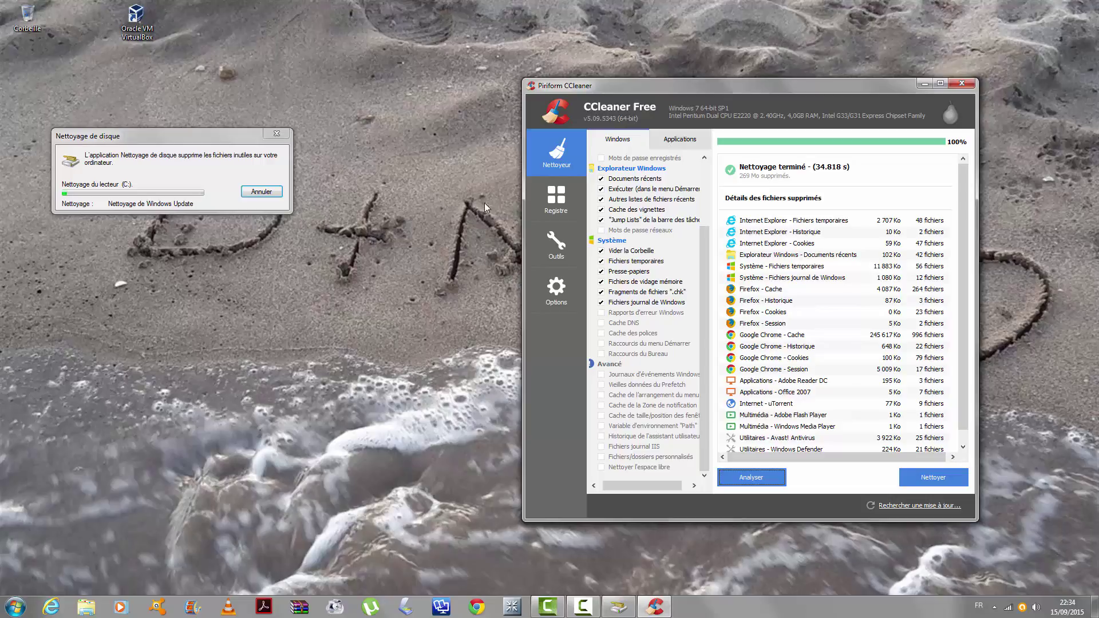
Scan the registry for errors with all categories checked in CCleaner, and look through the listed problems
left_click(544, 196)
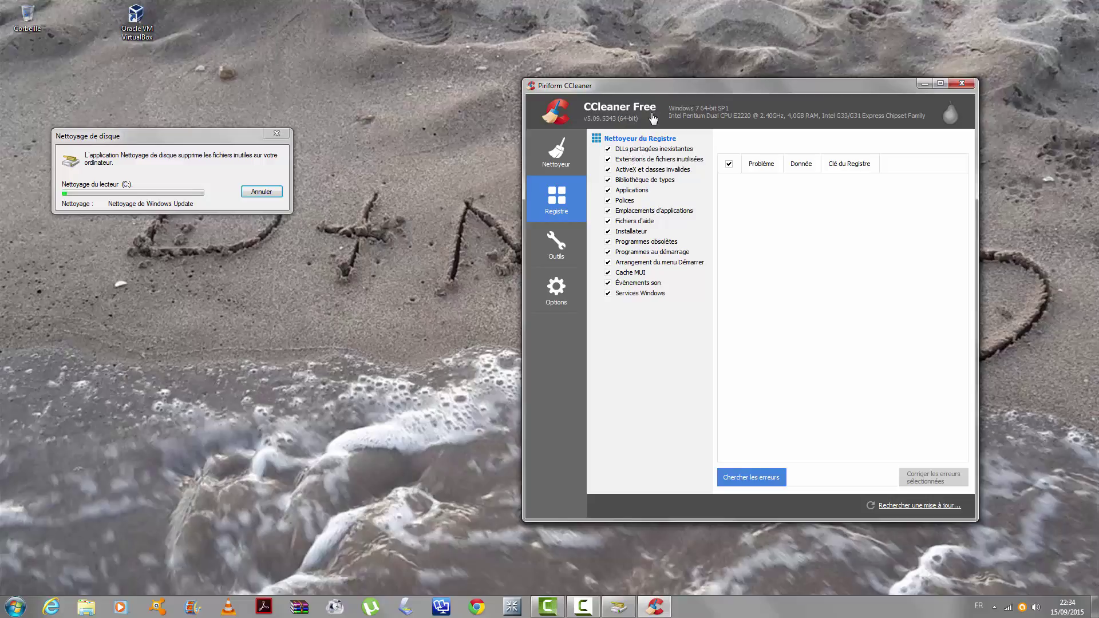
left_click(761, 483)
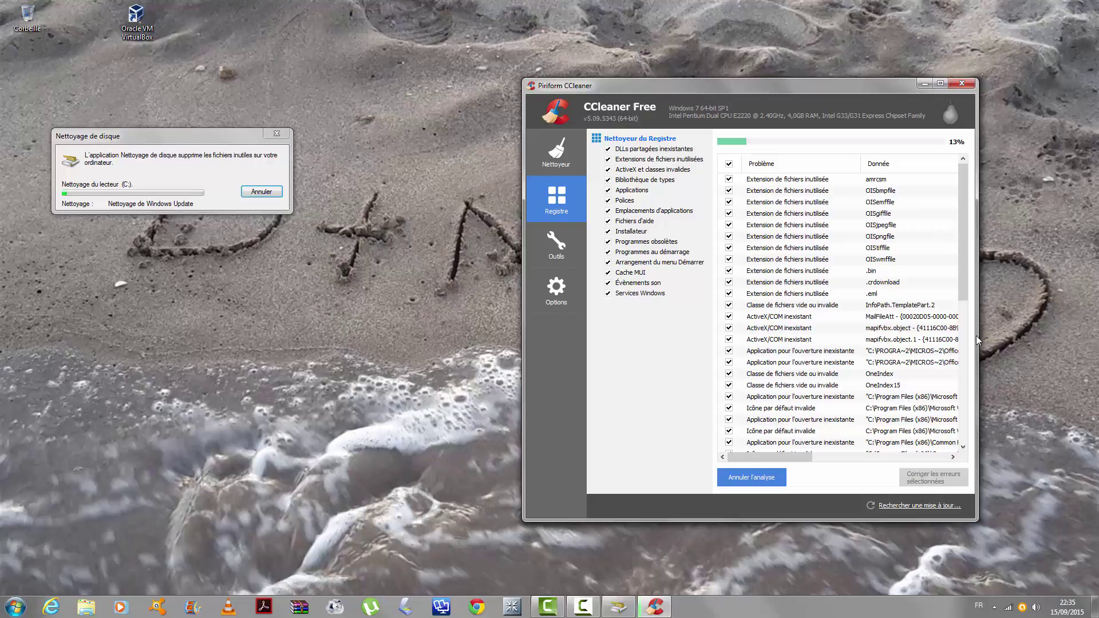
left_click_drag(966, 281, 965, 320)
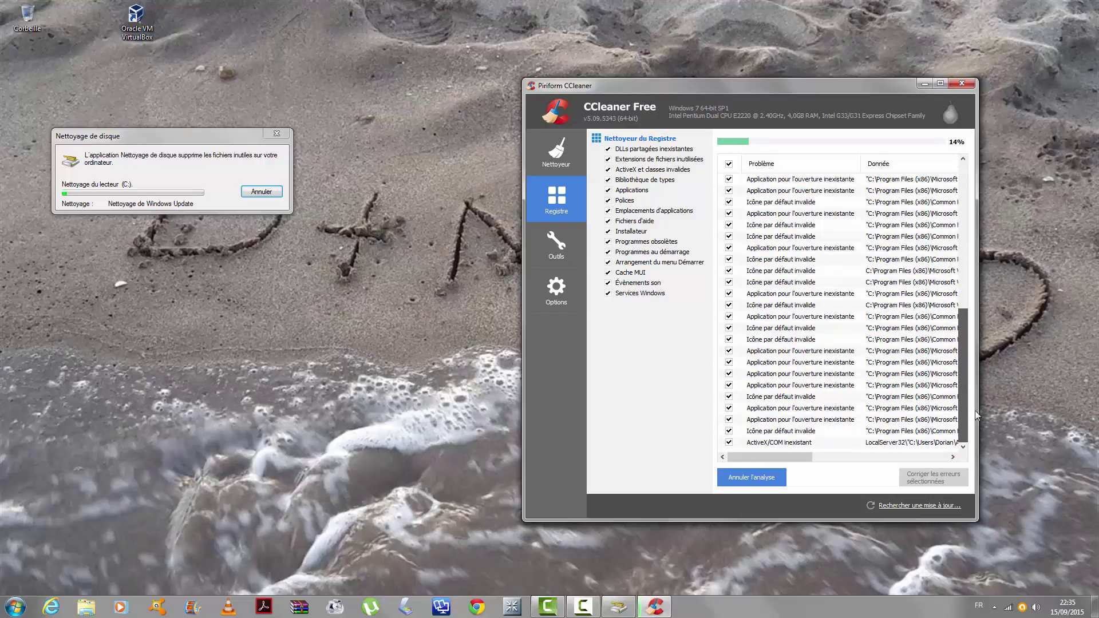
scroll(957, 246, "up", 3)
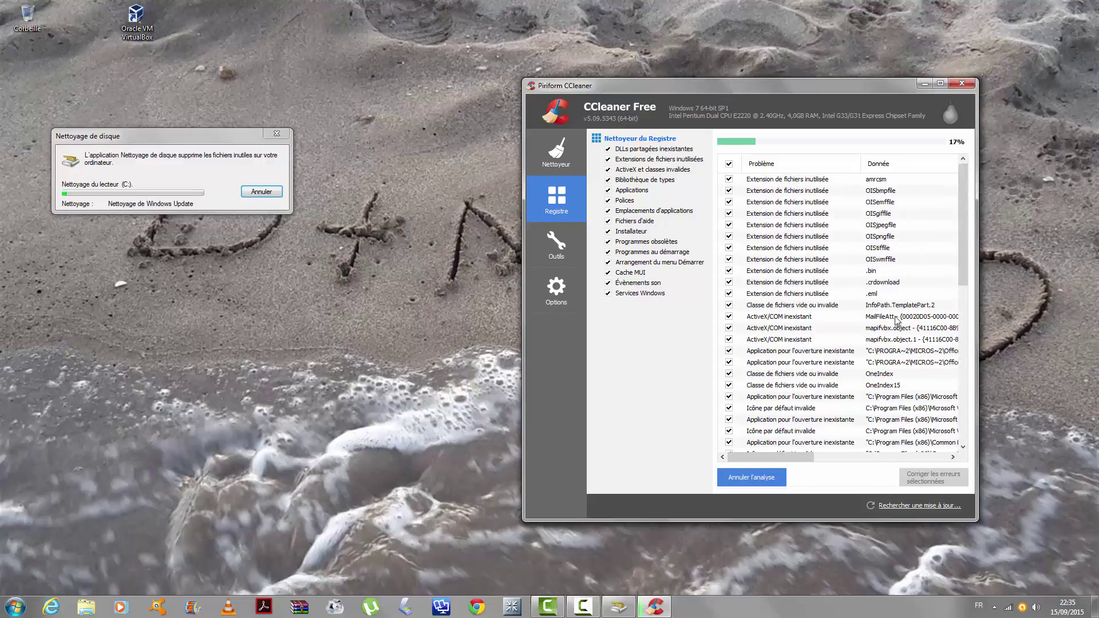
scroll(890, 332, "down", 1)
scroll(892, 334, "down", 5)
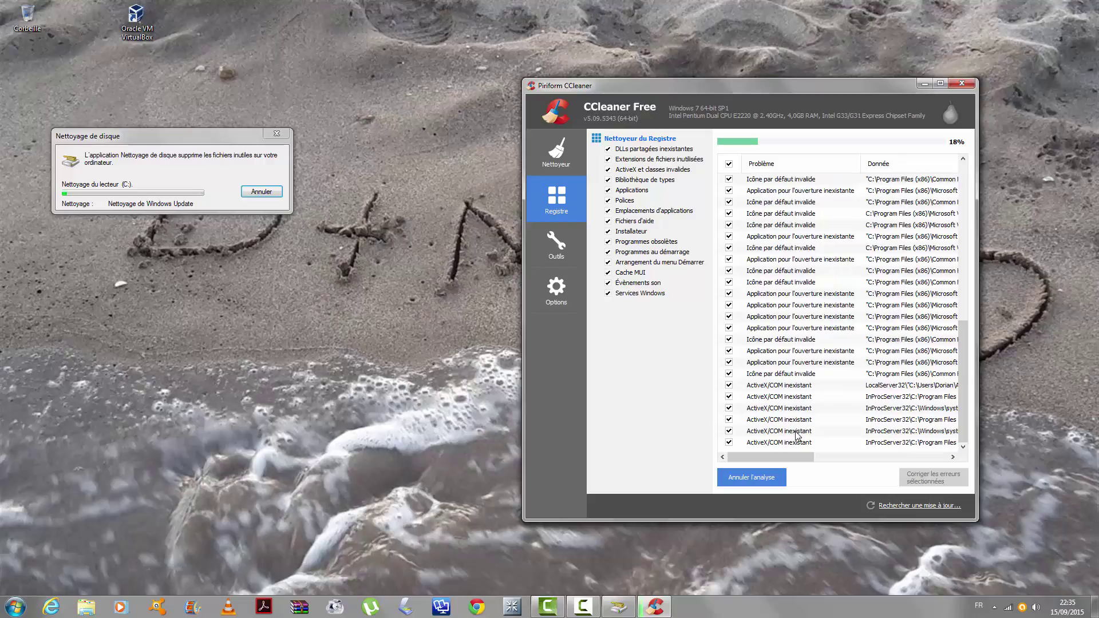
scroll(798, 435, "up", 10)
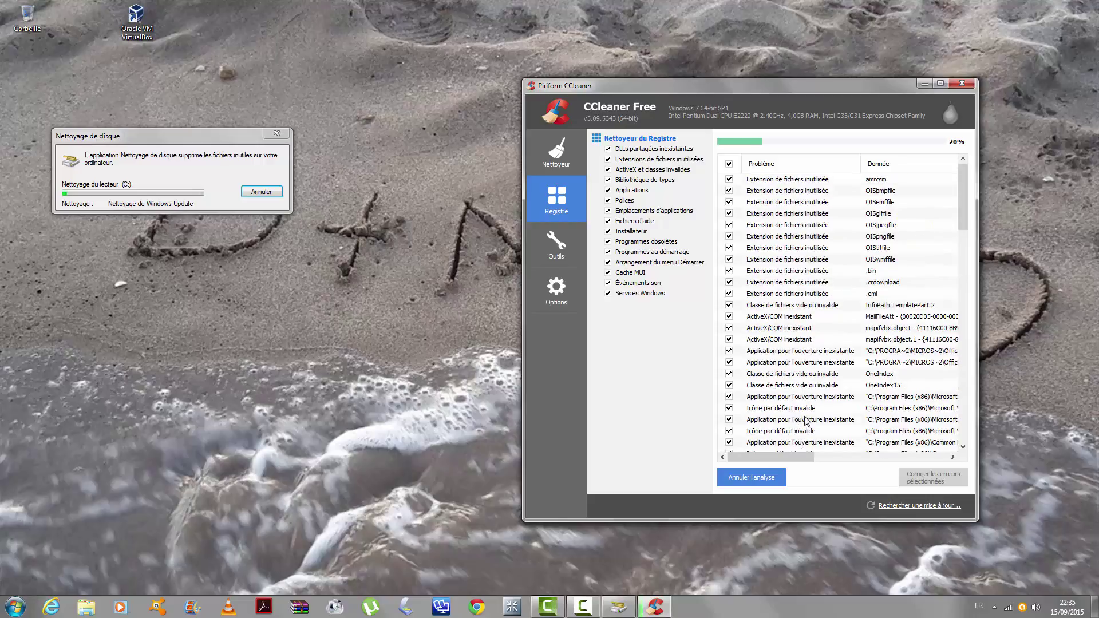
scroll(790, 416, "down", 8)
scroll(784, 411, "down", 5)
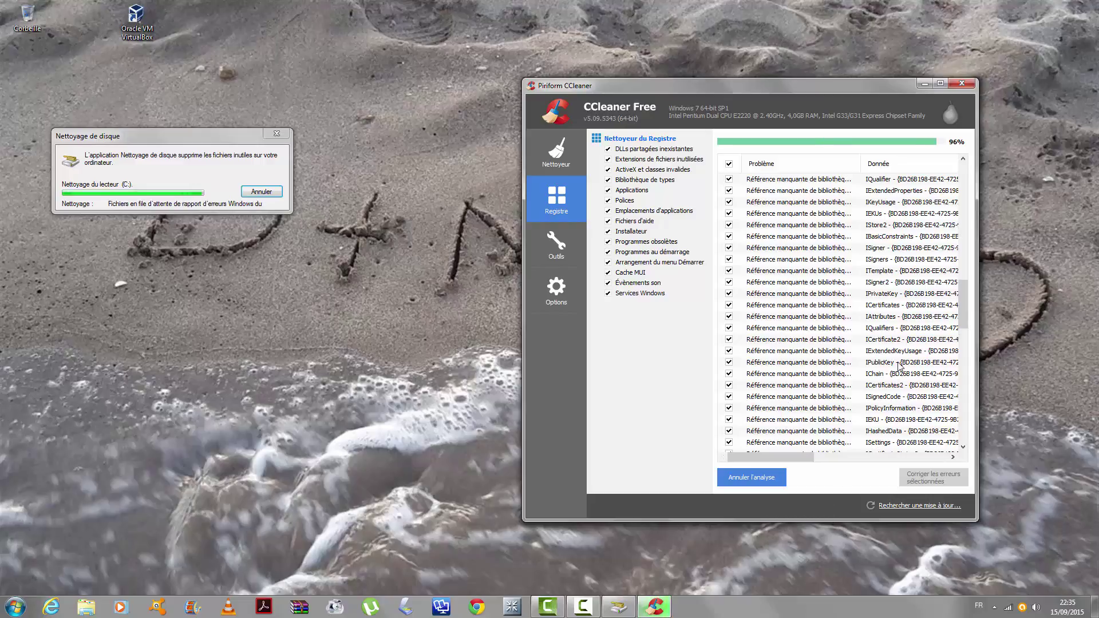
scroll(900, 372, "down", 3)
scroll(901, 383, "down", 10)
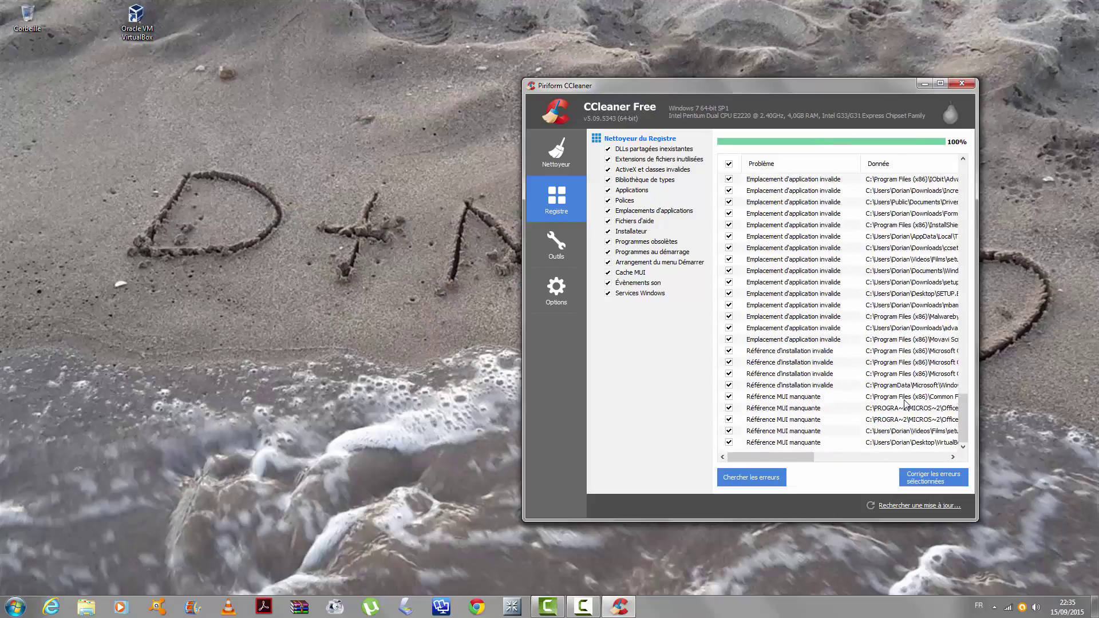
scroll(905, 404, "up", 12)
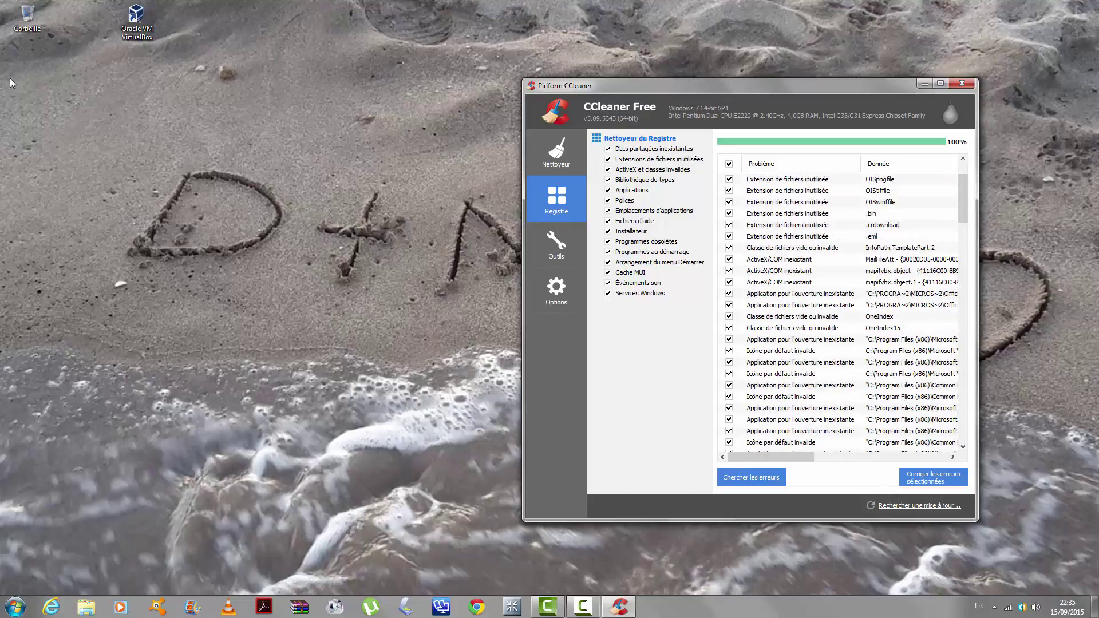
Fix all selected registry errors without creating a backup of the registry keys, and close the repair dialog
left_click(936, 481)
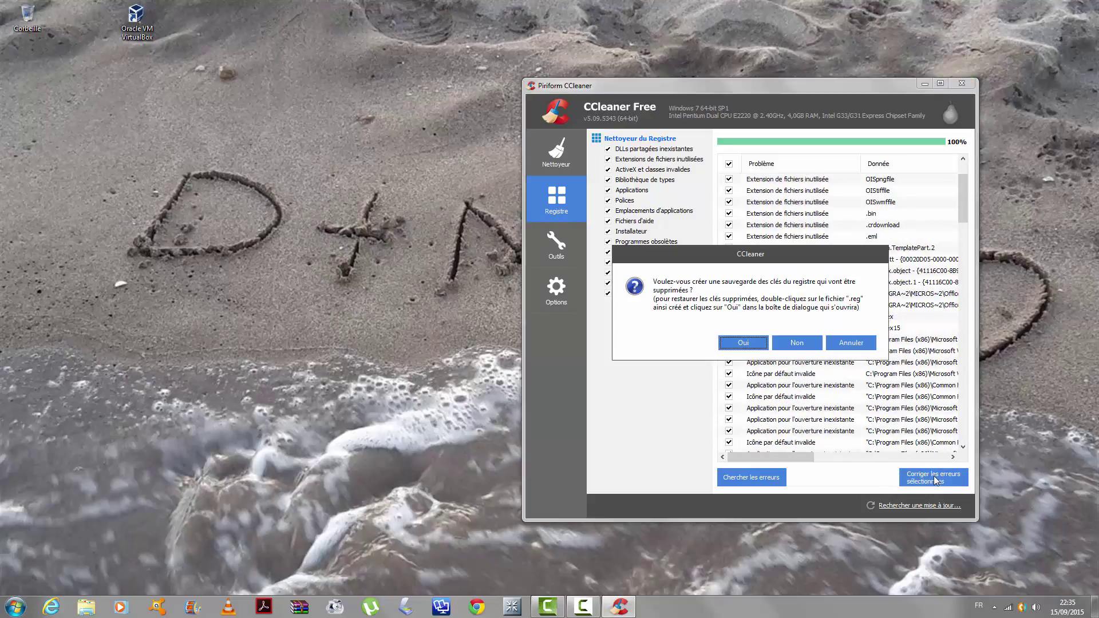
left_click(797, 343)
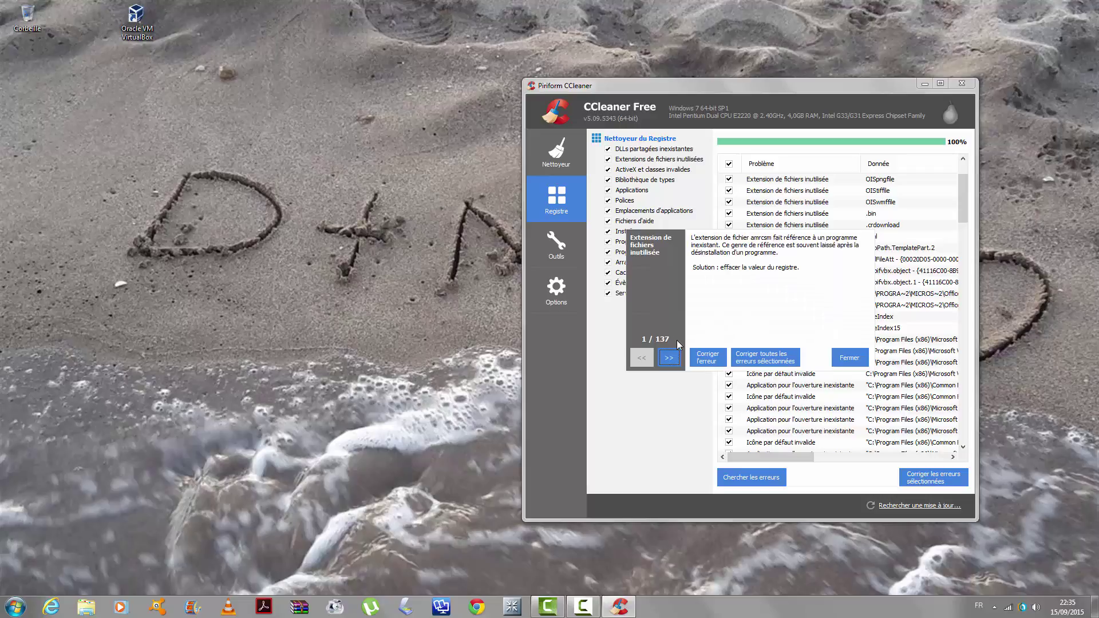
left_click(753, 360)
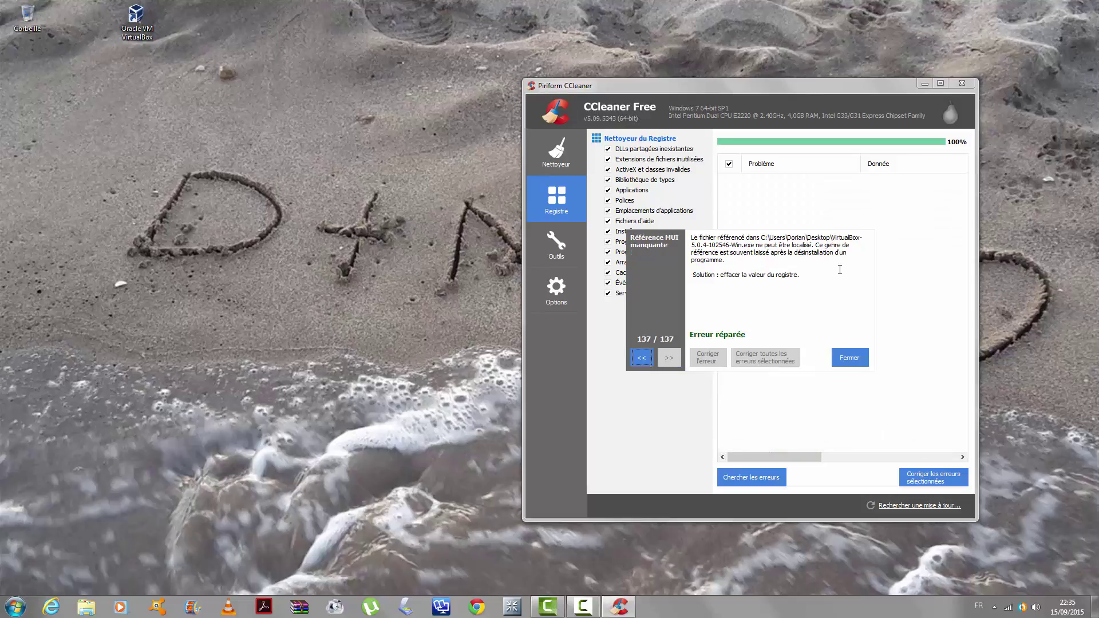
left_click(840, 352)
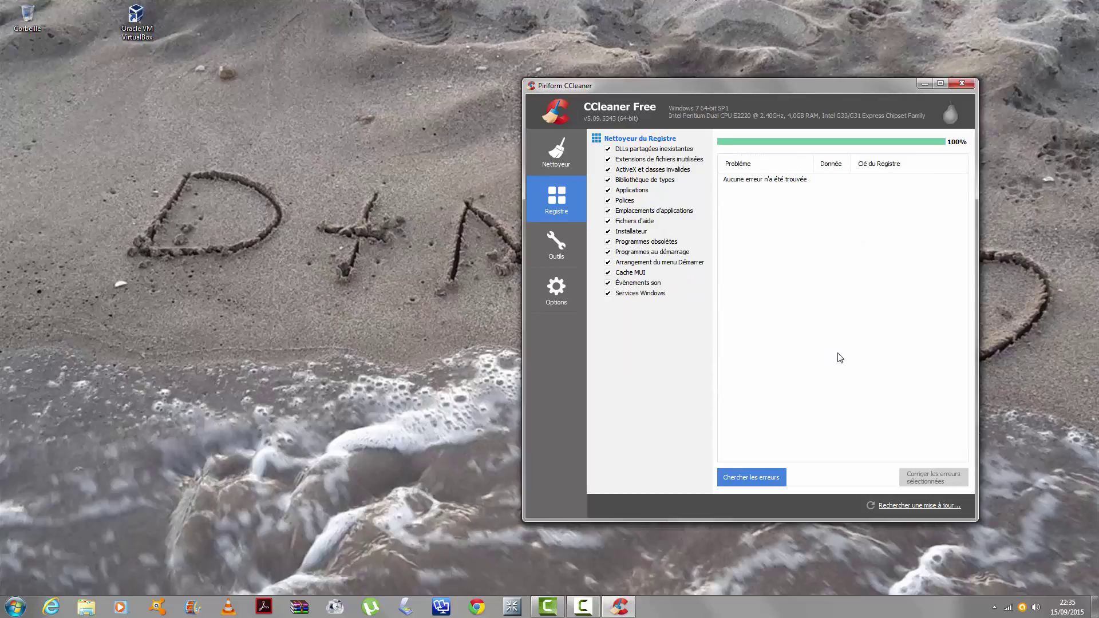
Examine the startup programs in CCleaner's tools for Windows, Internet Explorer, Firefox, Google Chrome and scheduled tasks
left_click(570, 253)
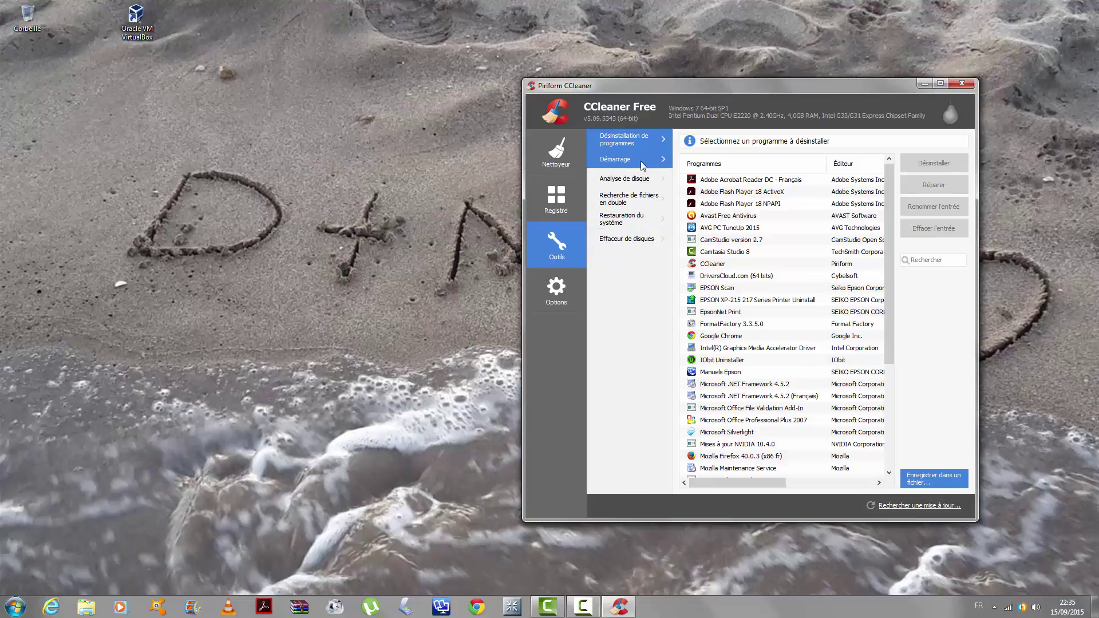
left_click(641, 160)
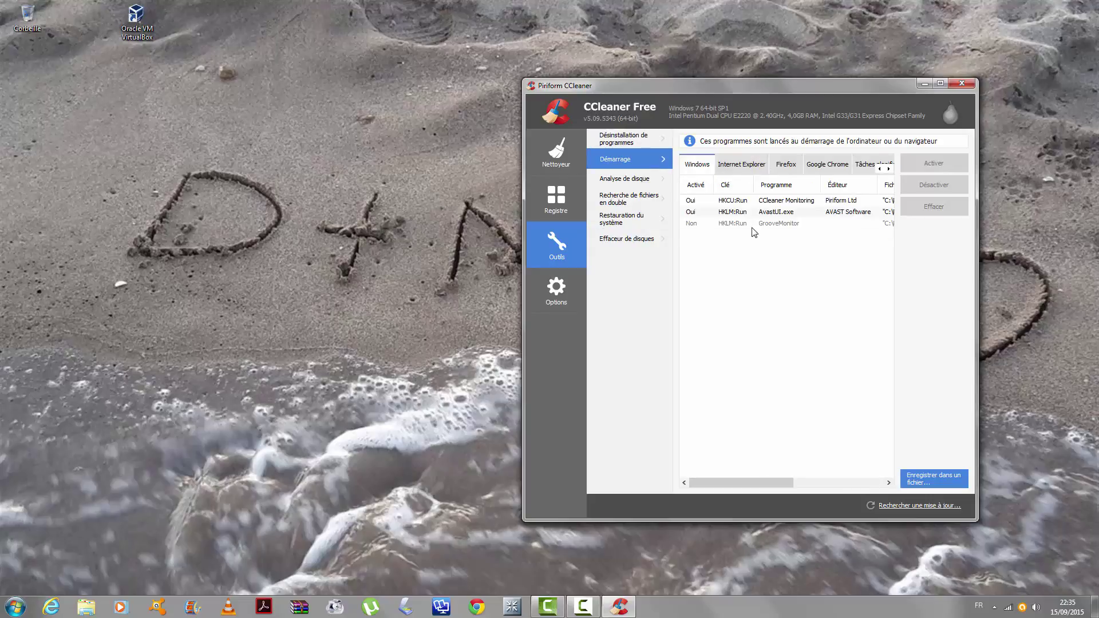
left_click(736, 164)
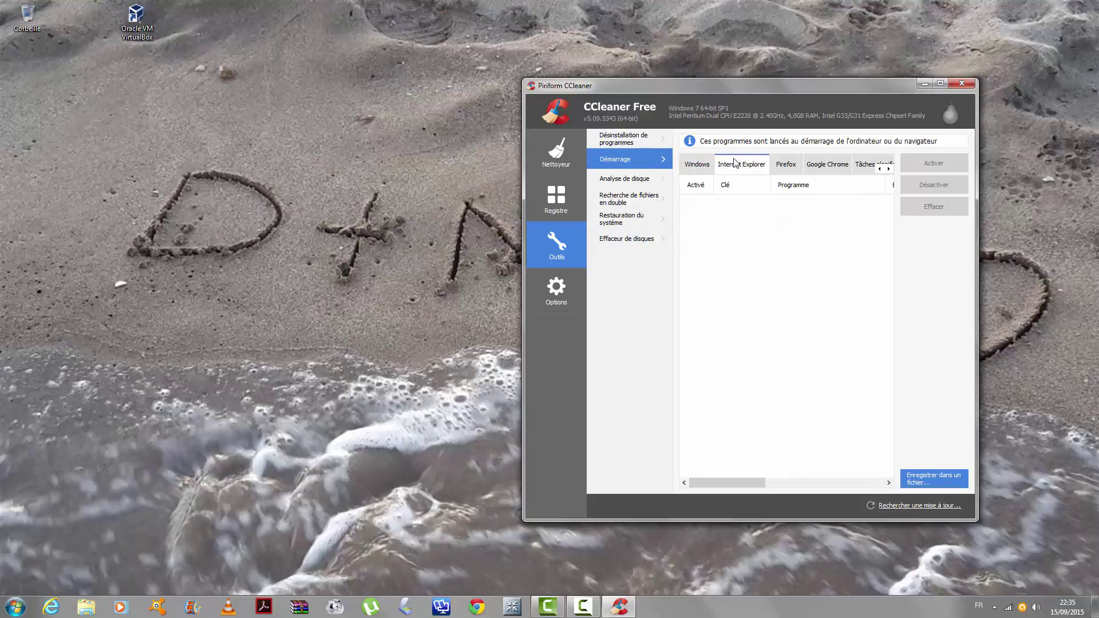
left_click(794, 171)
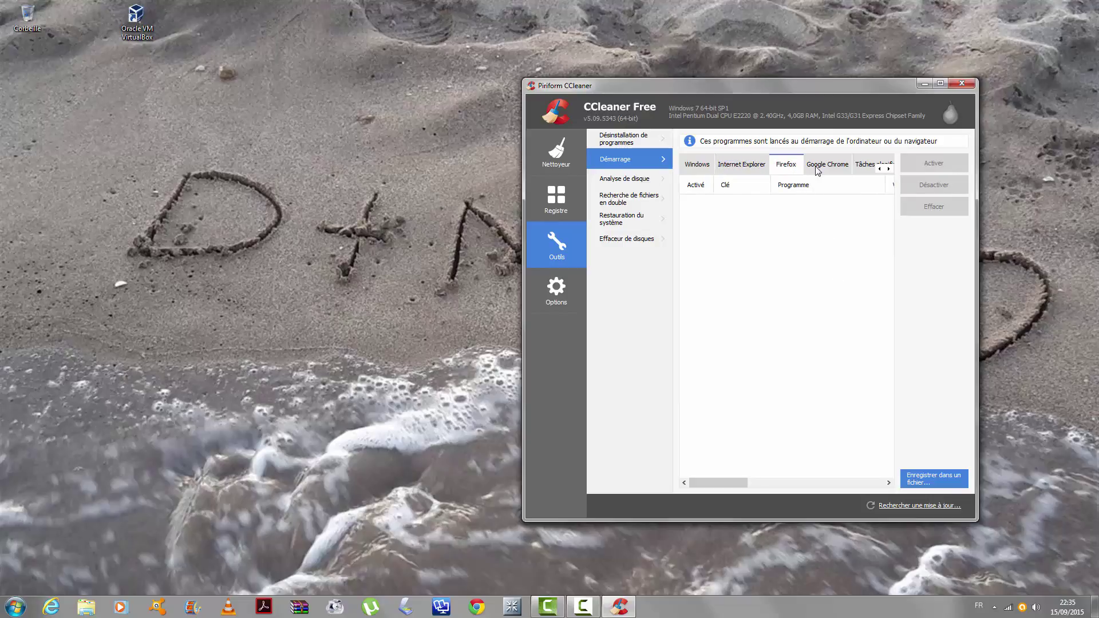
left_click(817, 170)
left_click(864, 168)
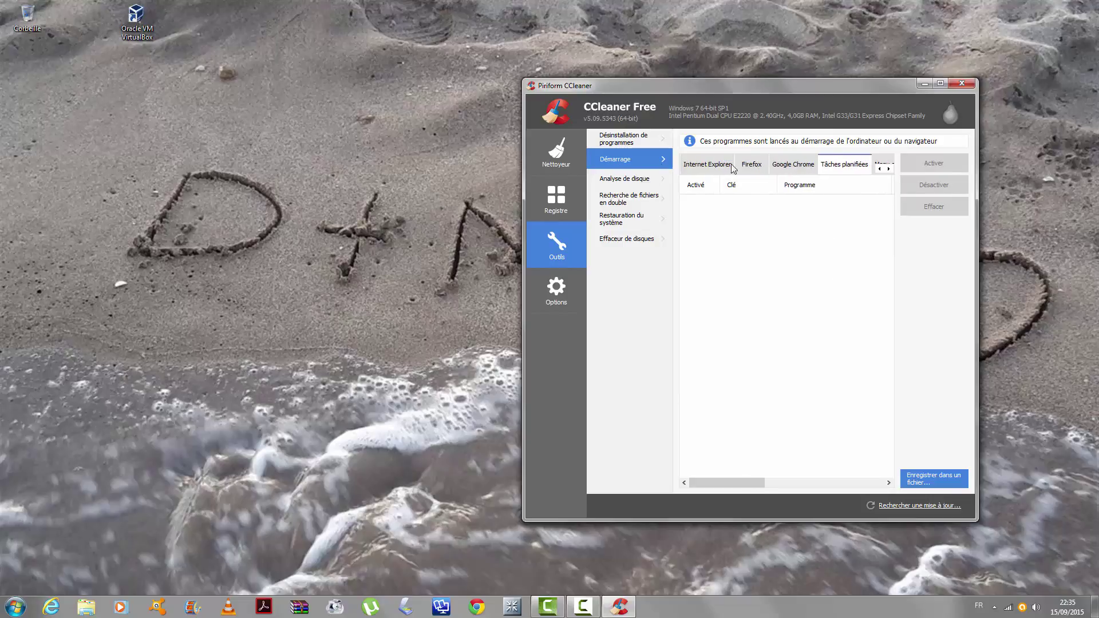
Look through CCleaner's disk analysis, duplicate file search, system restore and drive wiper tools
left_click(629, 184)
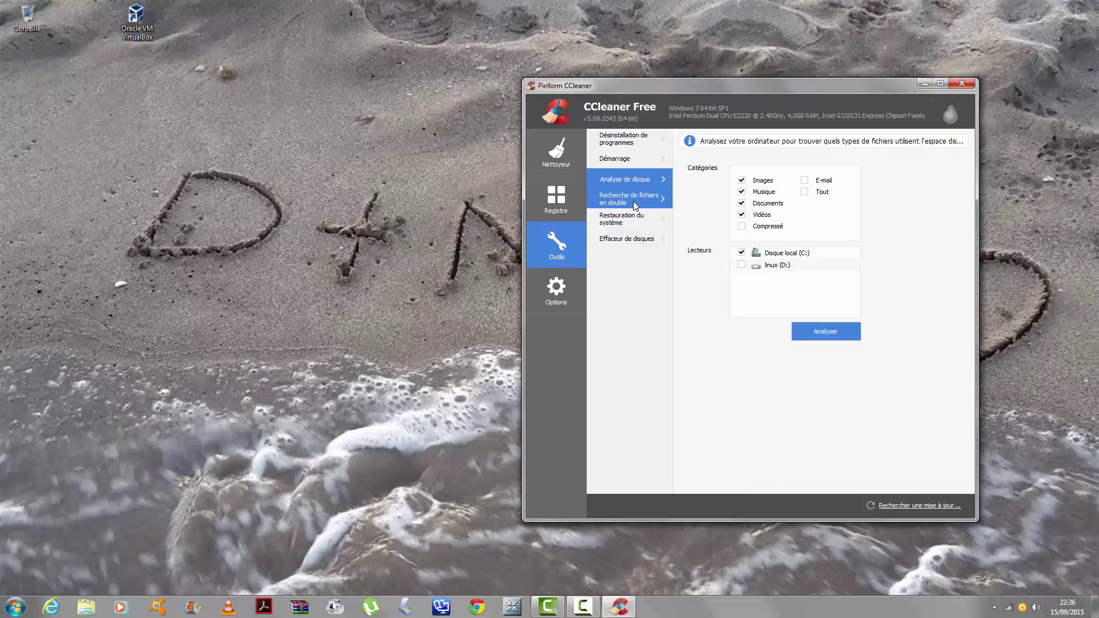
left_click(632, 200)
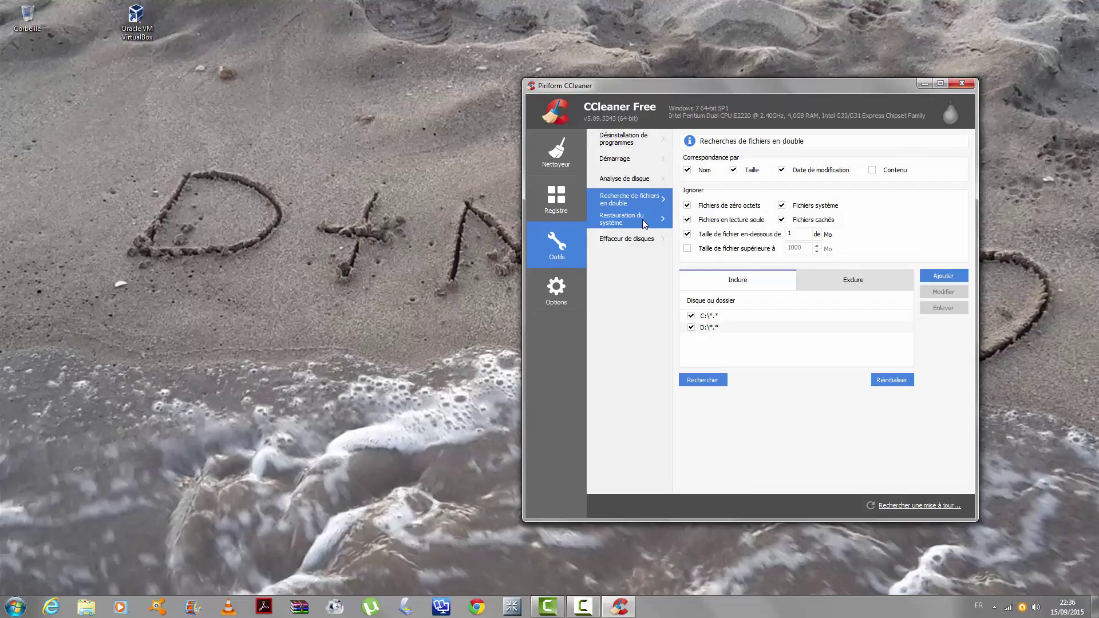
left_click(629, 221)
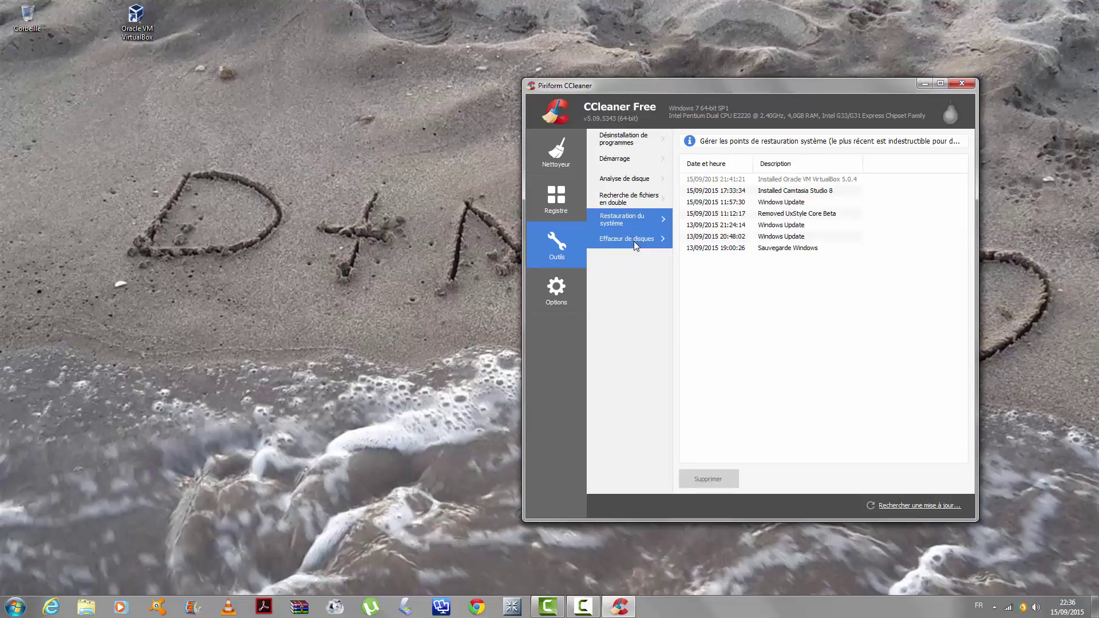
left_click(651, 238)
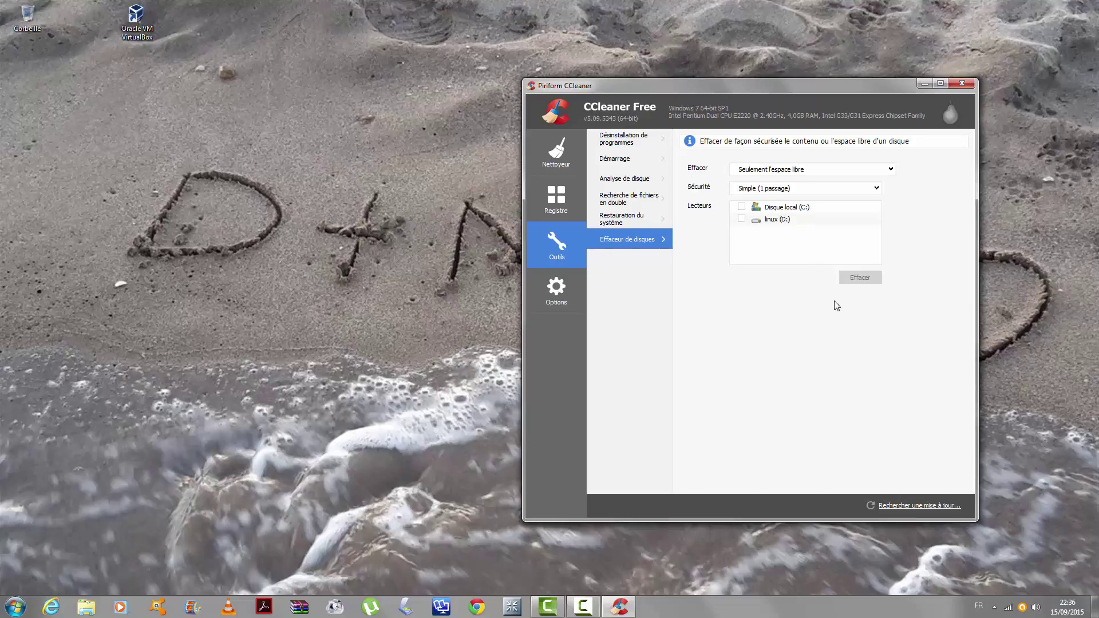
left_click(15, 606)
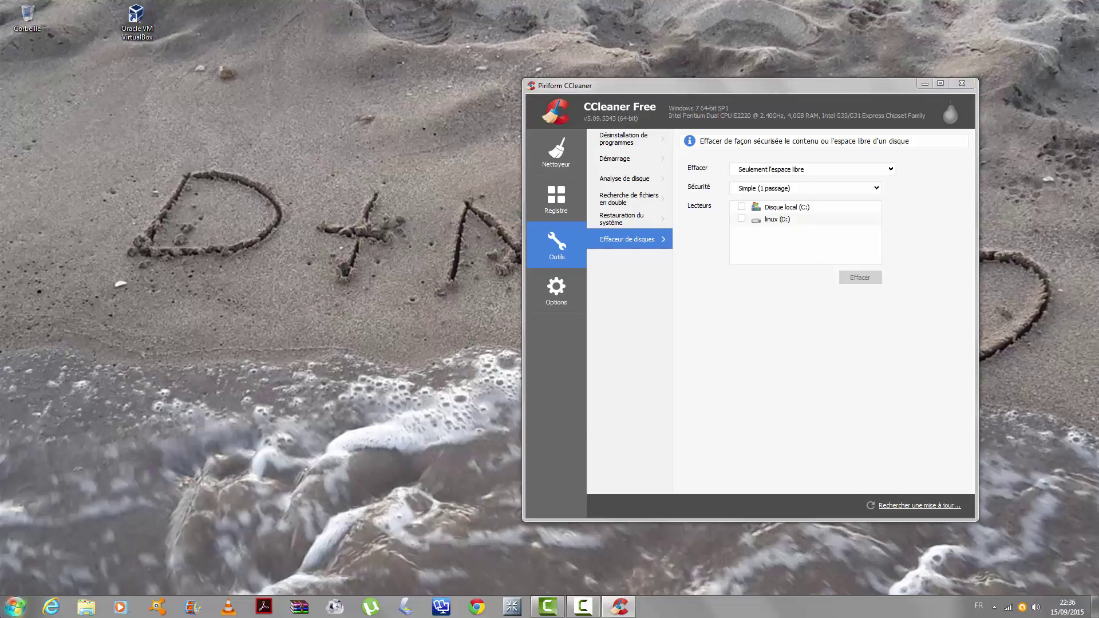
right_click(238, 436)
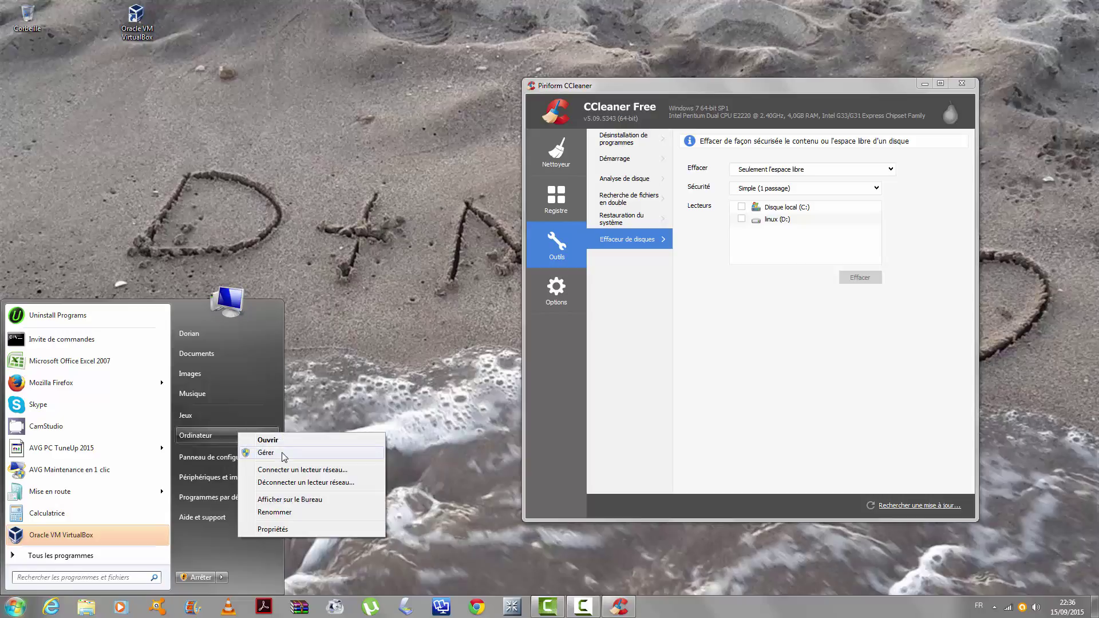
left_click(321, 391)
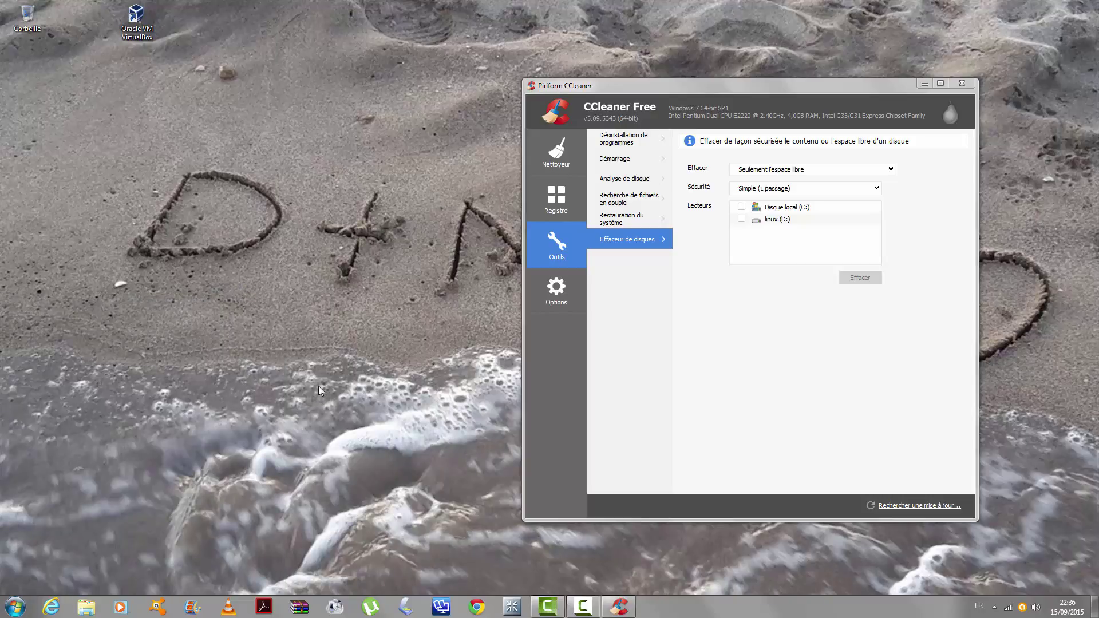
Open the computer's drive overview in Windows Explorer and display the contents of the linux (D:) drive
left_click(2, 603)
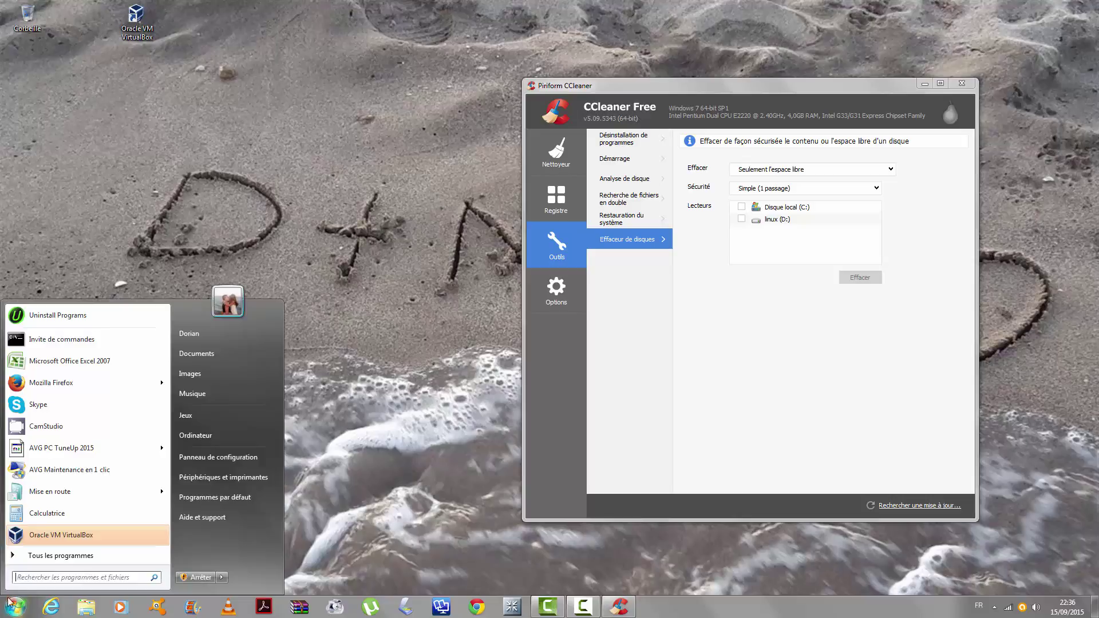
left_click(215, 439)
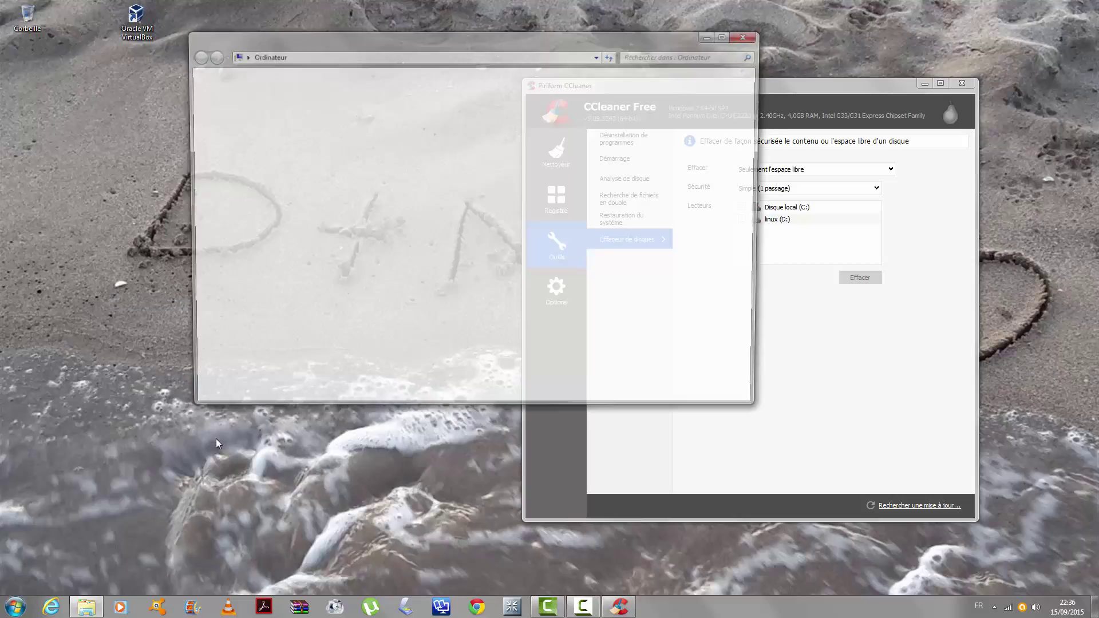
left_click(480, 126)
double_click(480, 127)
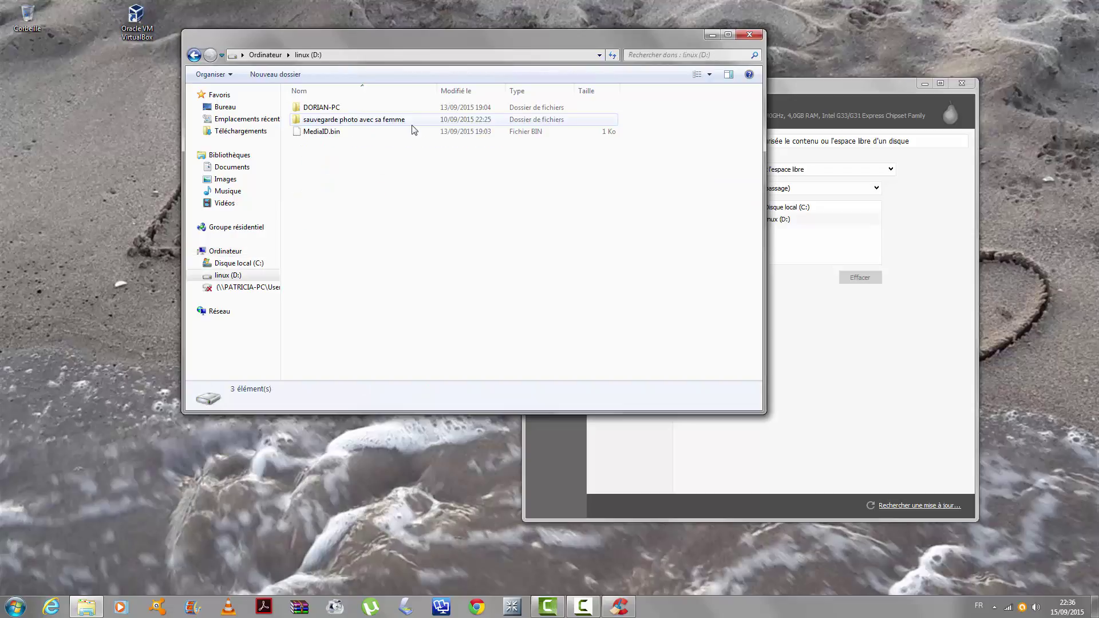
Open the PC backup folder on the linux (D:) drive, dismiss its restore options, and view the folder's general properties
double_click(327, 109)
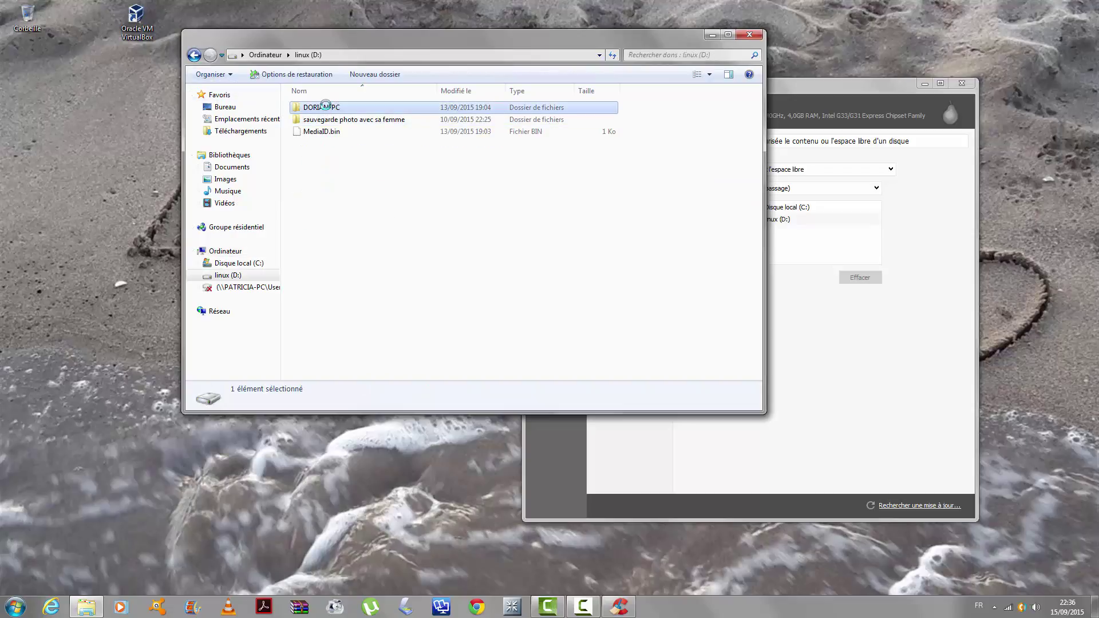
left_click(665, 205)
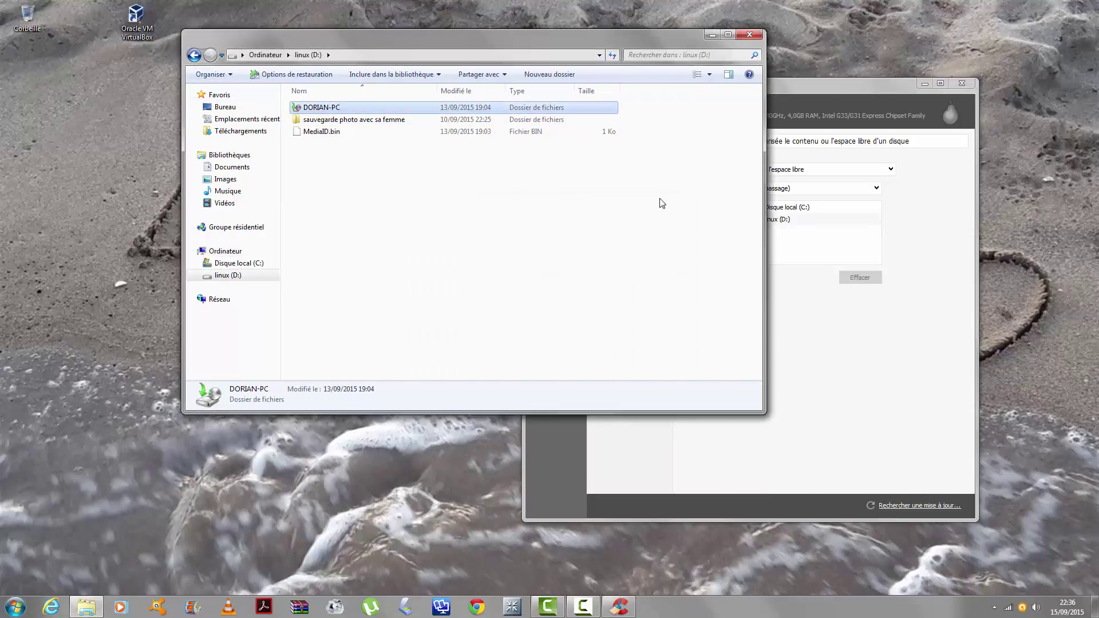
left_click(422, 167)
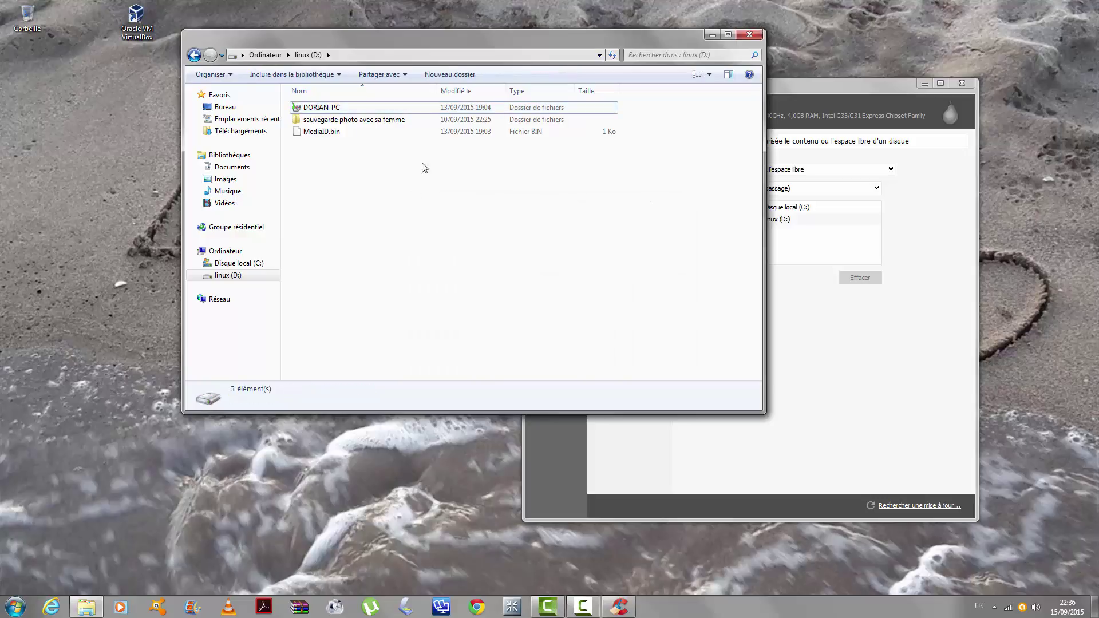
left_click(431, 107)
right_click(431, 107)
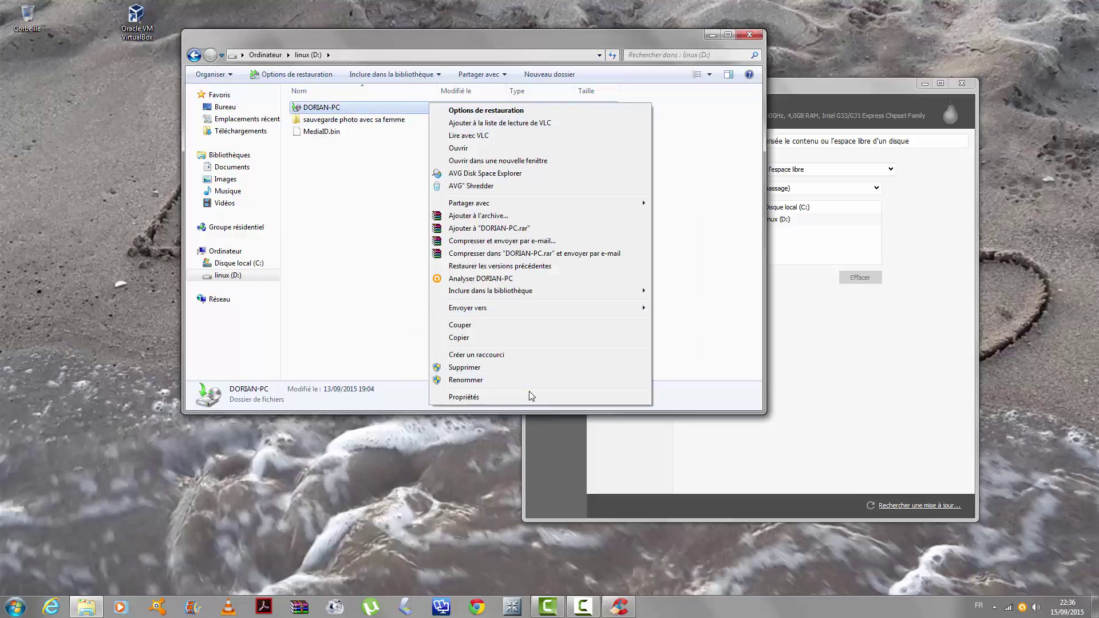
left_click(529, 533)
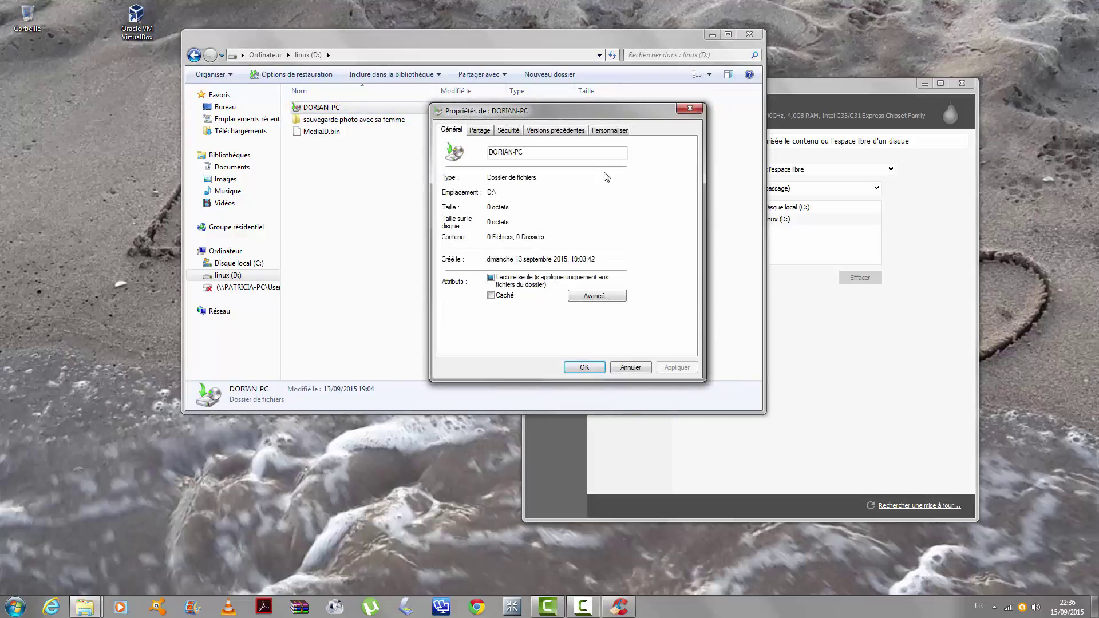
left_click(690, 109)
Return to the drive overview to examine the disks' free space, and close both the Explorer window and CCleaner
left_click(193, 55)
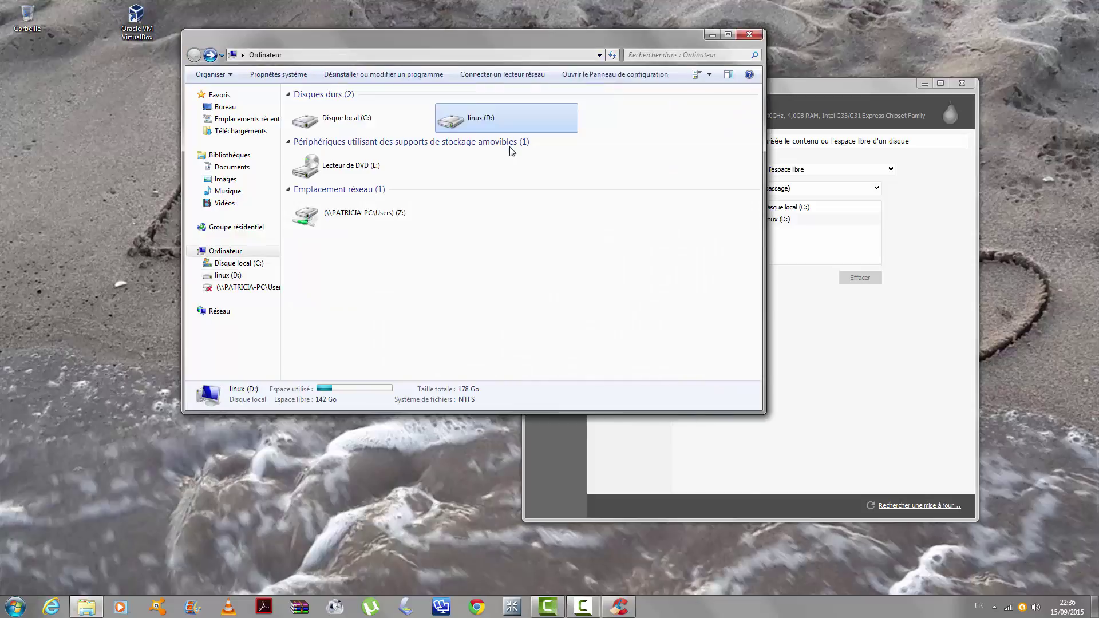
left_click(627, 115)
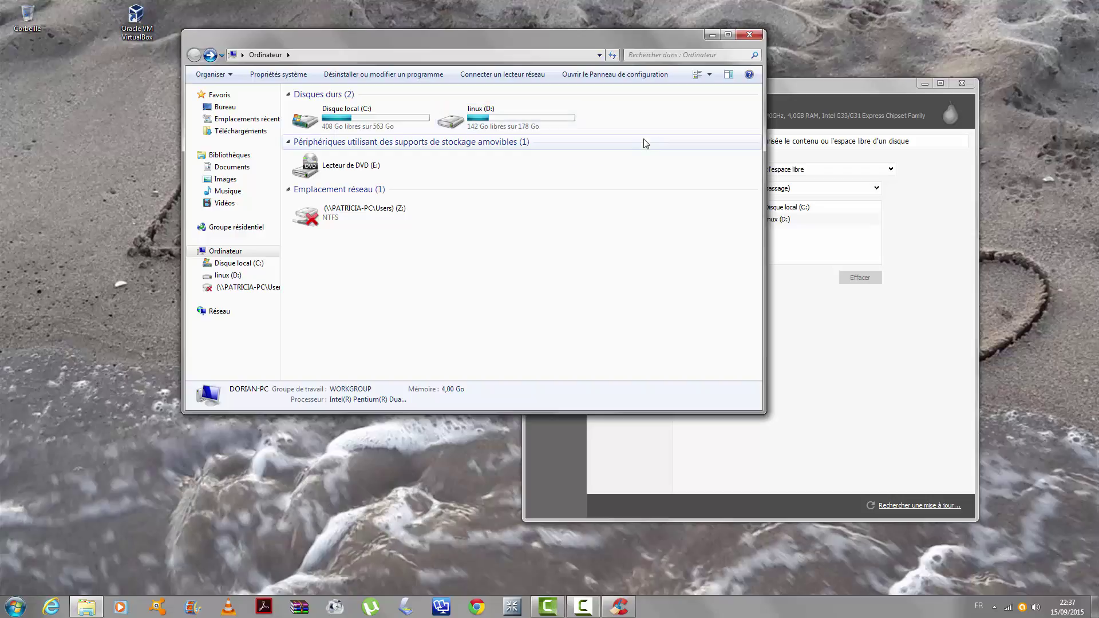
left_click(749, 35)
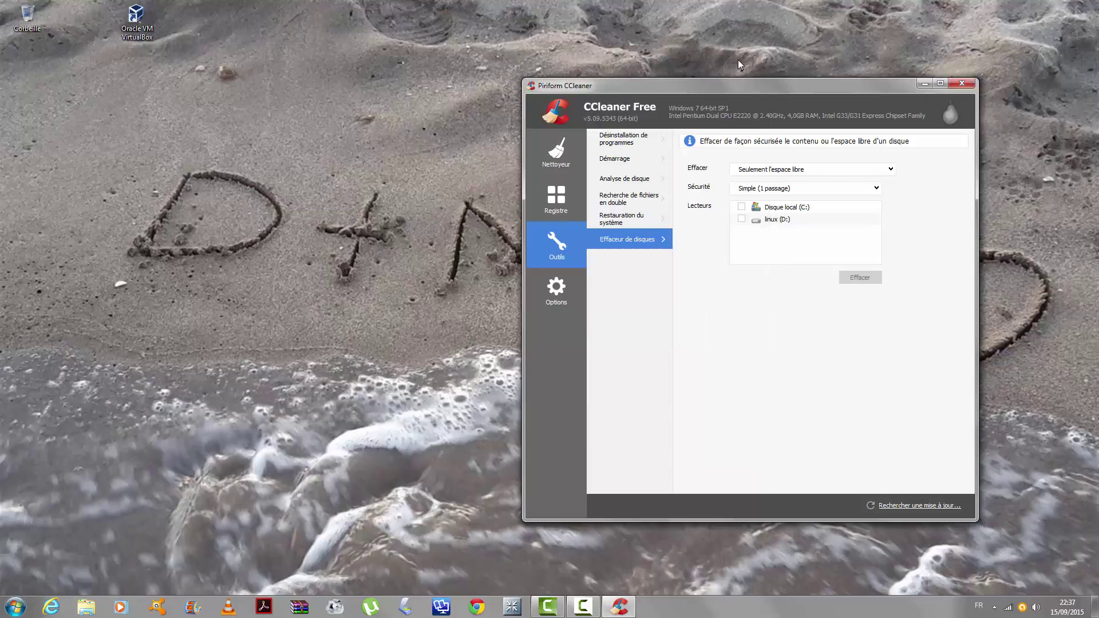
left_click(959, 84)
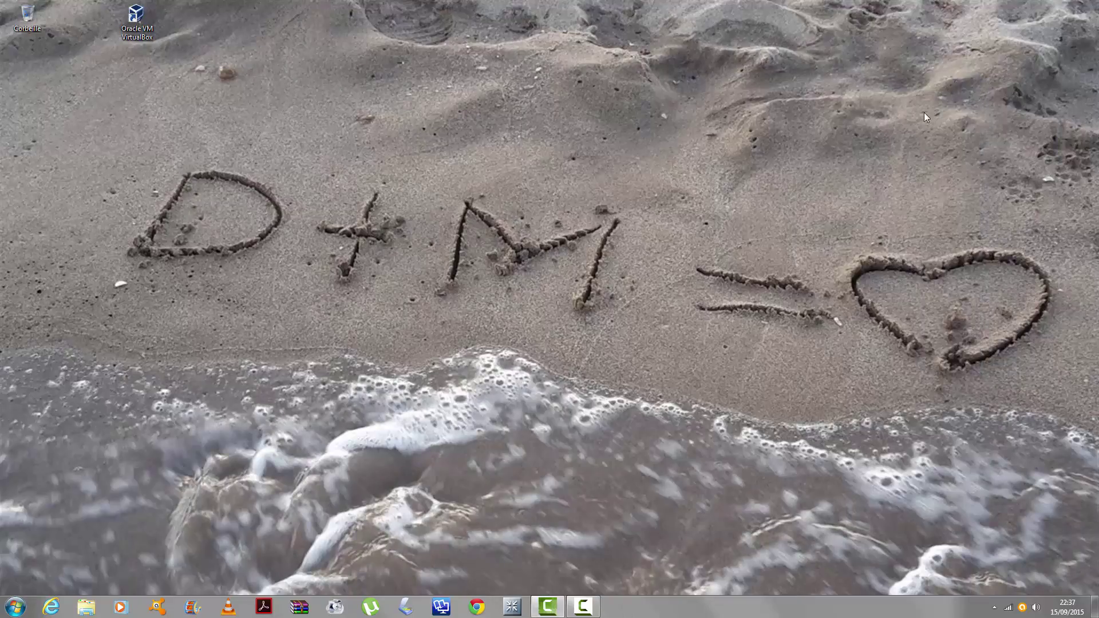